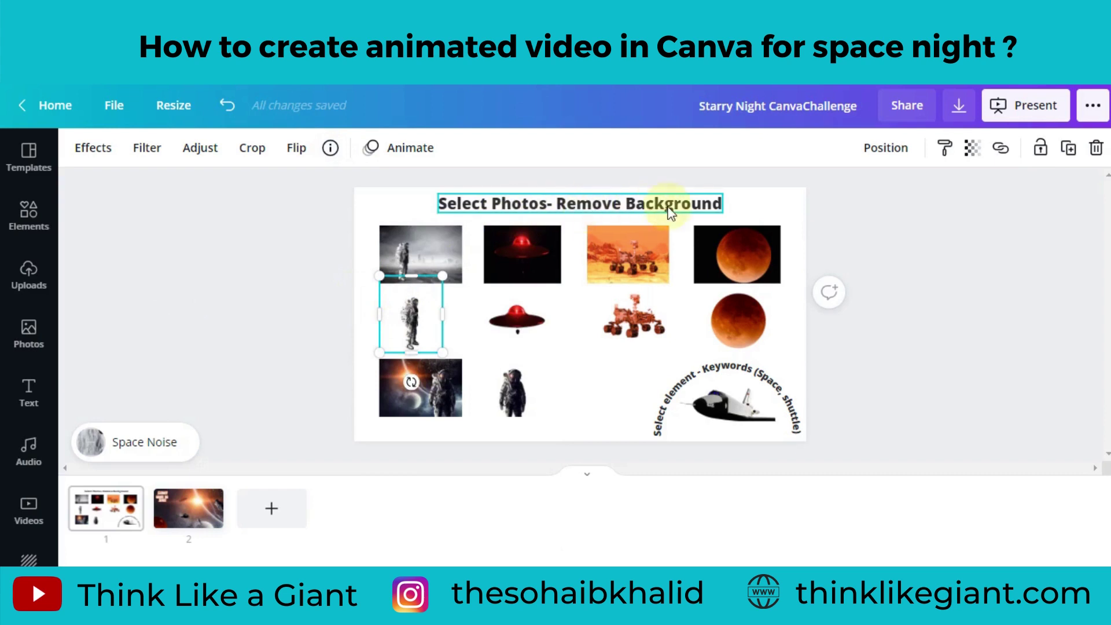
- Examine the source details of the flying saucer and Mars rover photos and their background-free versions on page 1
left_click(665, 200)
left_click(523, 263)
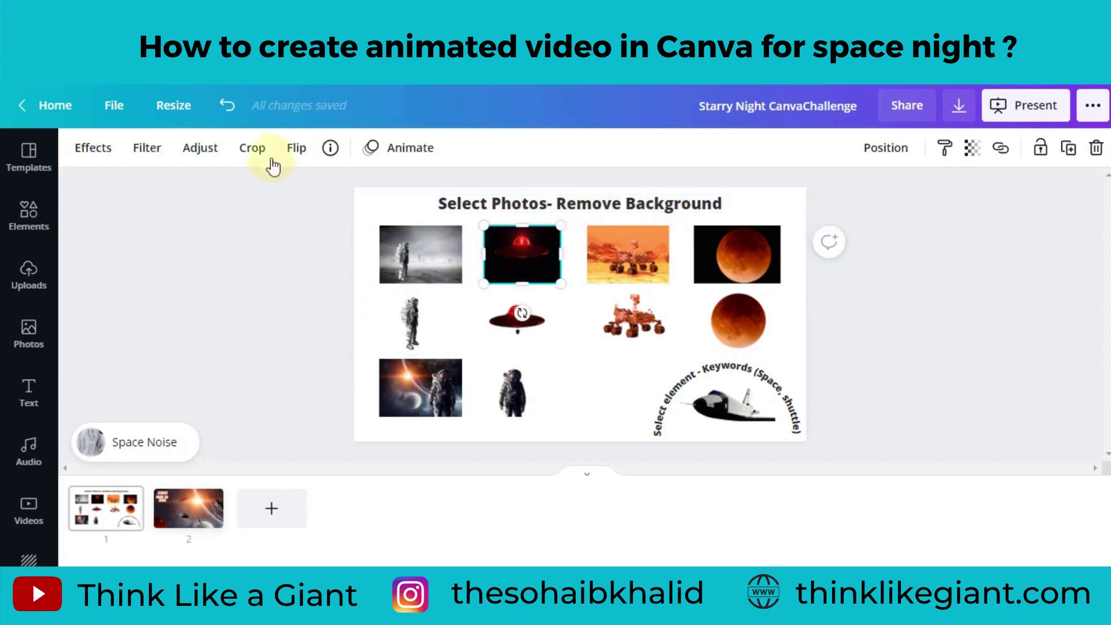
left_click(329, 150)
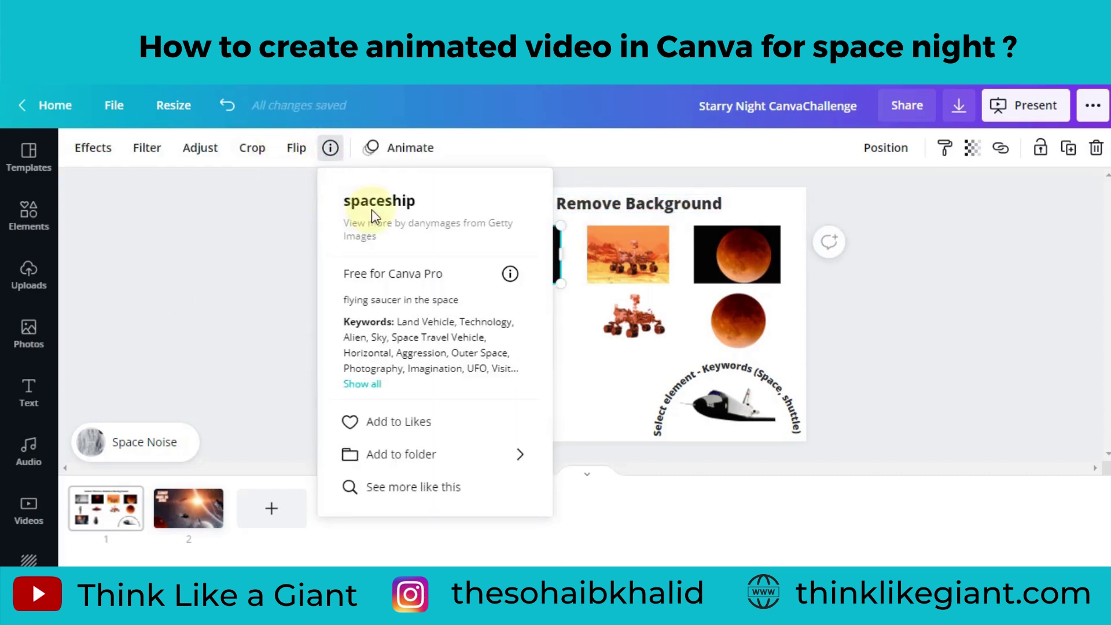
left_click(209, 251)
left_click(514, 321)
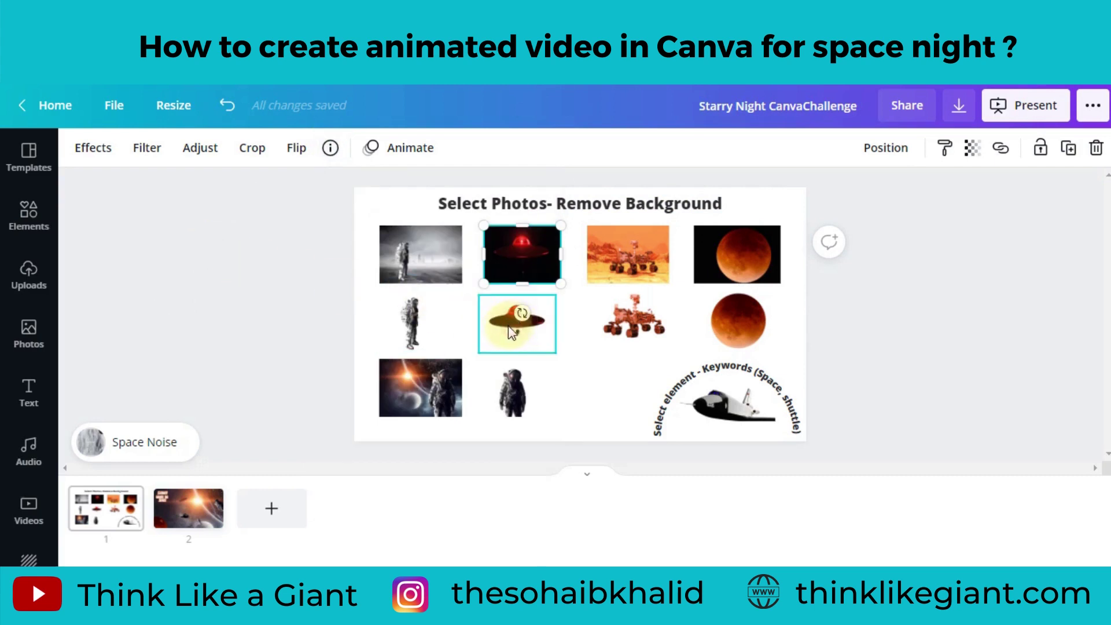
left_click(651, 209)
left_click(624, 257)
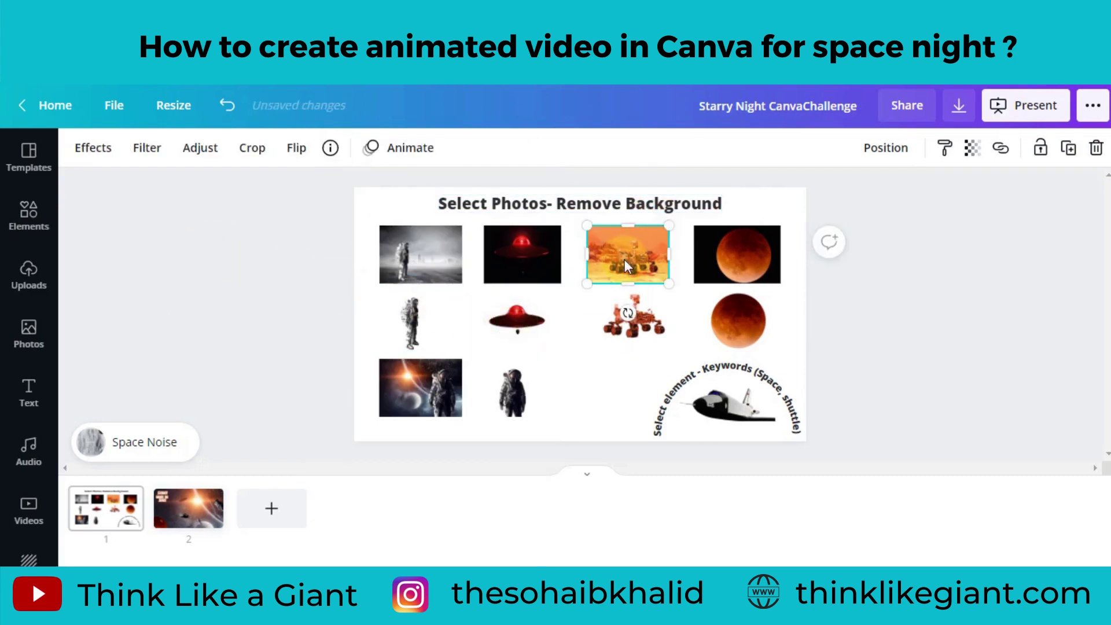
left_click(328, 149)
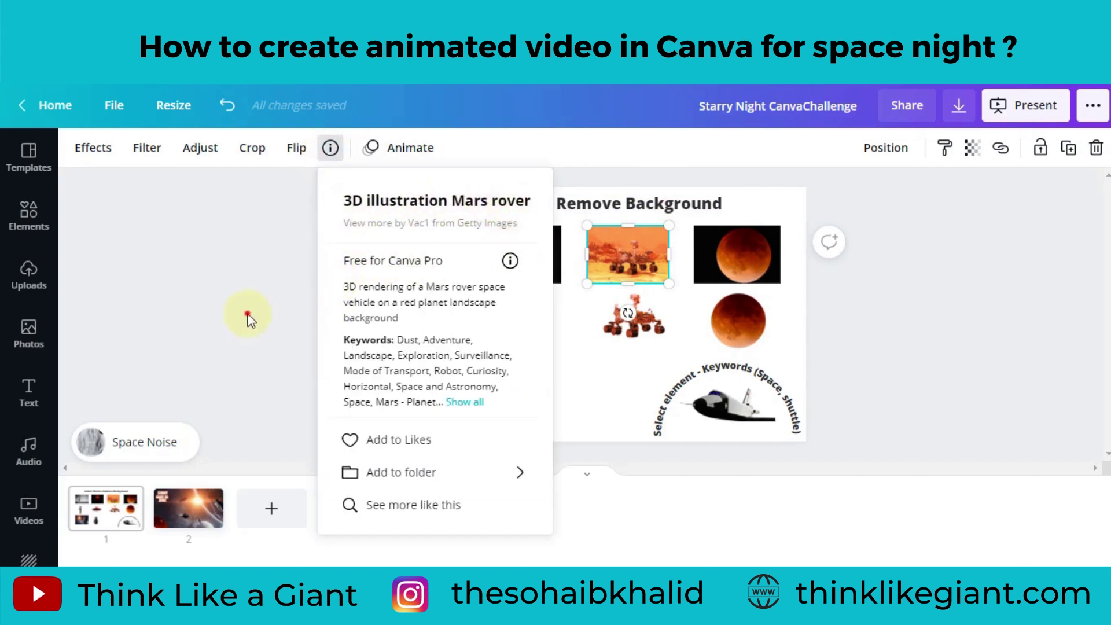
left_click(633, 330)
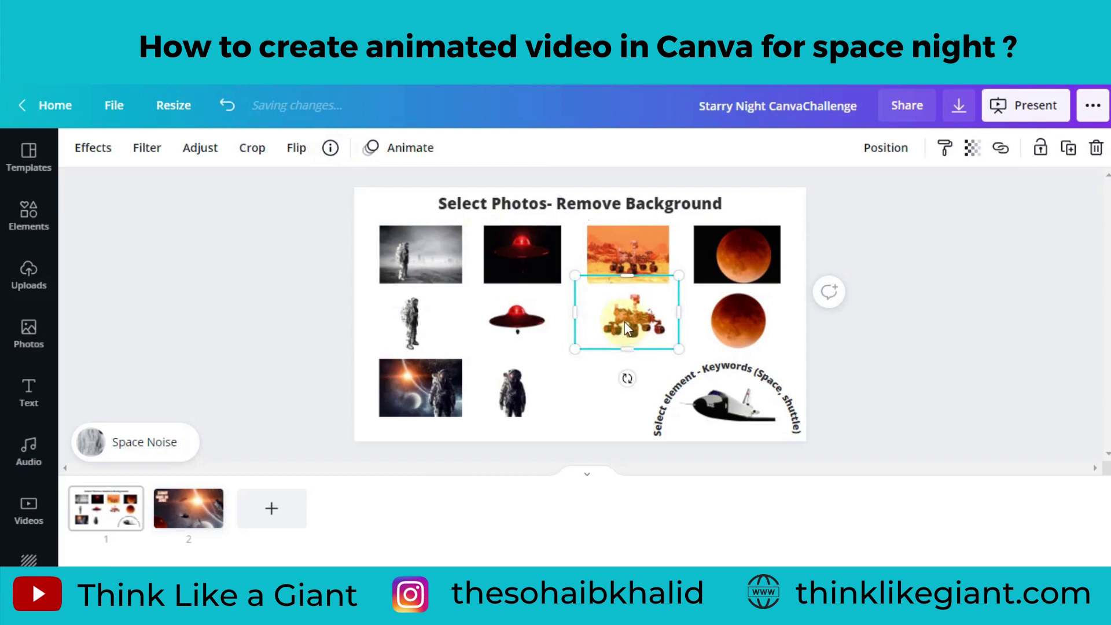
- Examine the source details of the Mars photo and the astronaut-in-outer-space photo, along with their background-free versions
left_click(736, 257)
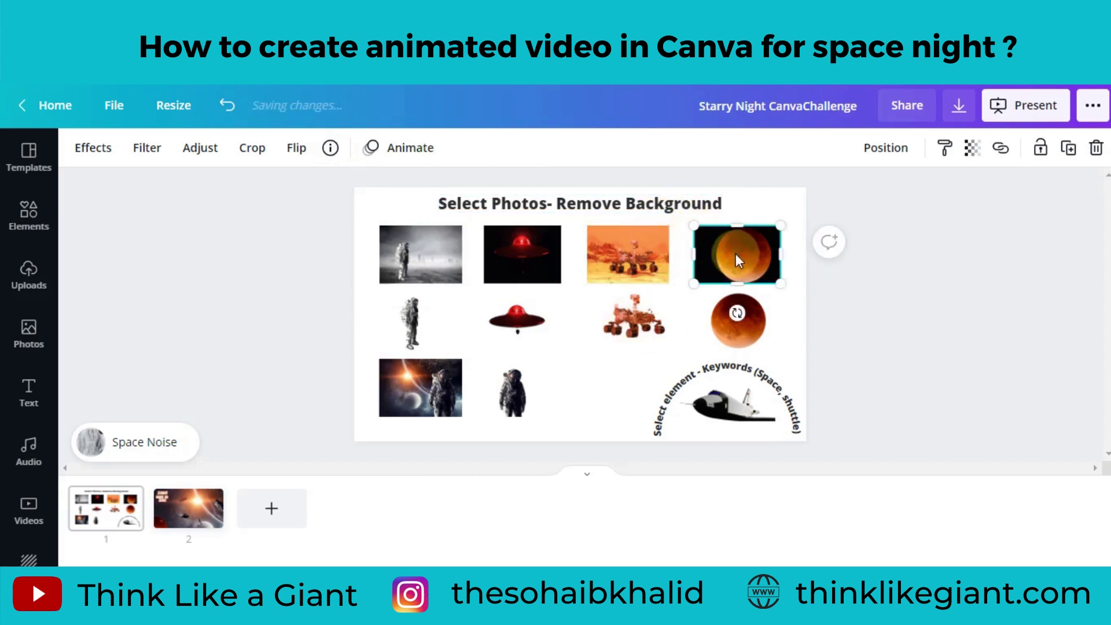
left_click(330, 147)
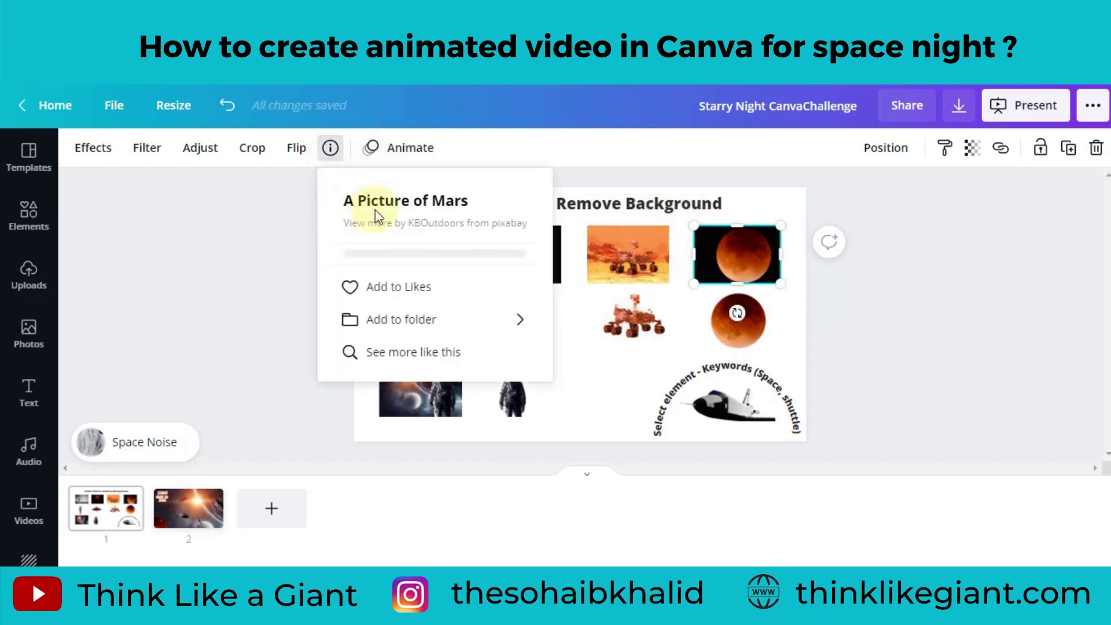
left_click(739, 329)
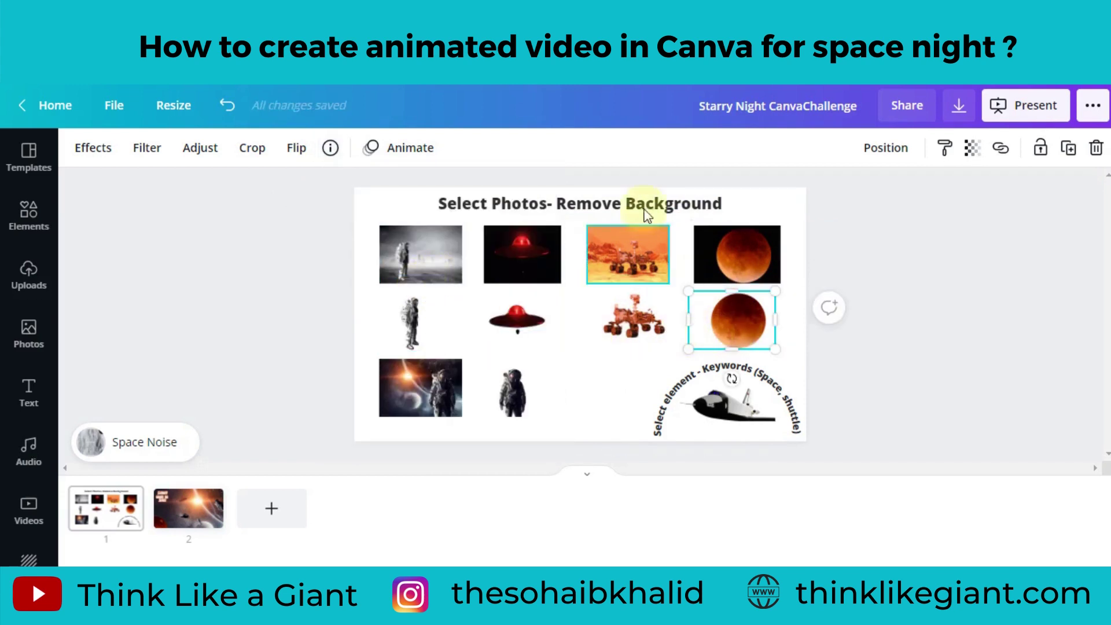
left_click(426, 385)
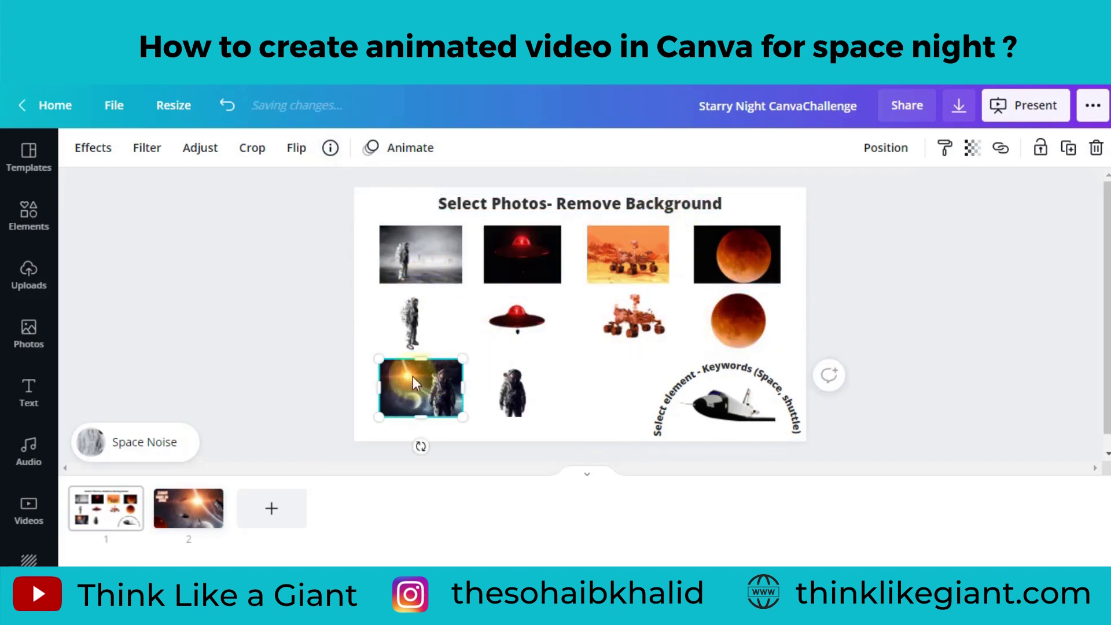
left_click(331, 149)
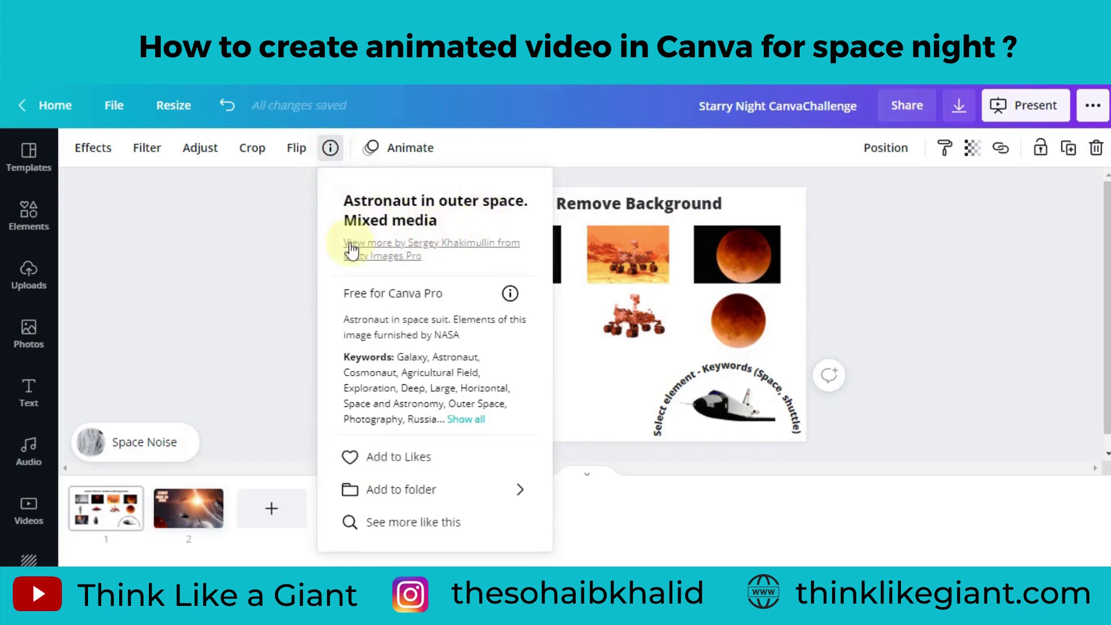
left_click(260, 255)
left_click(507, 395)
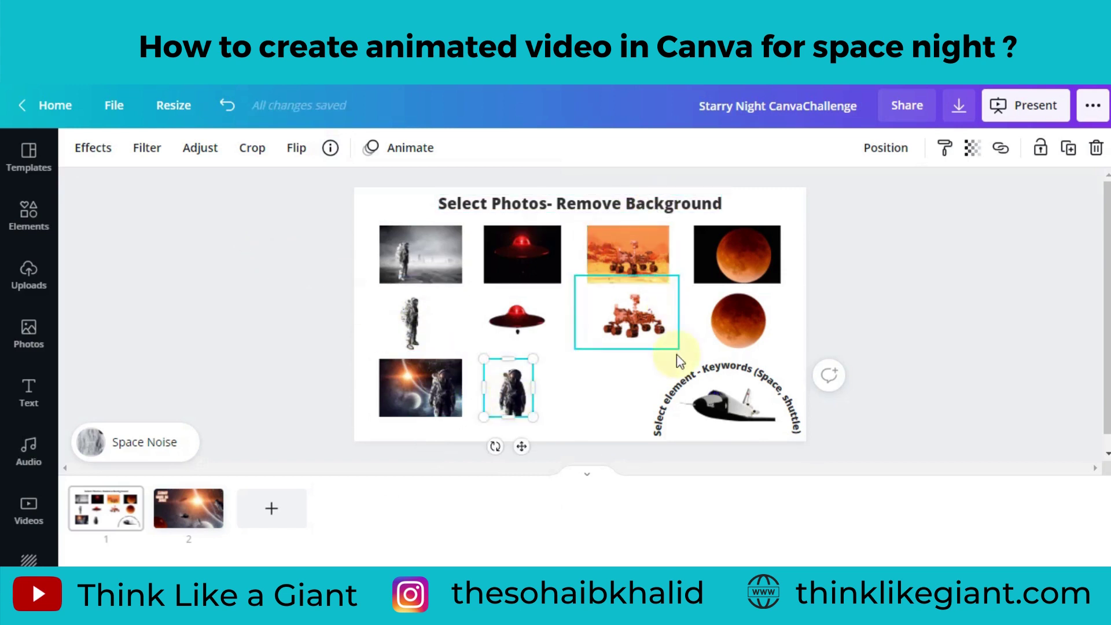
left_click(572, 393)
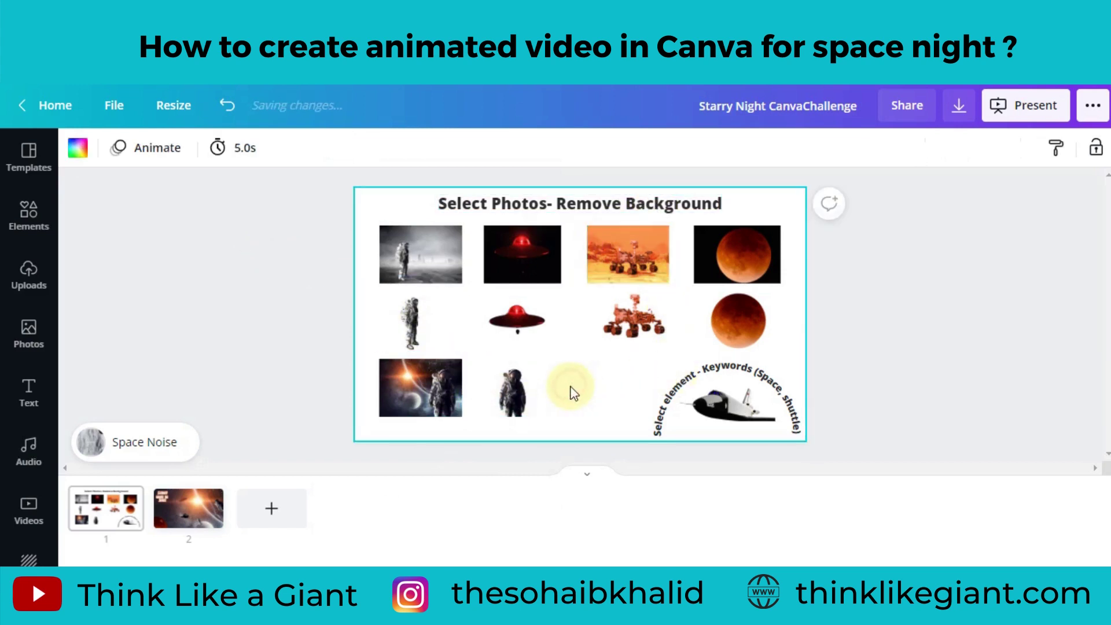
- Examine the space shuttle element's title and keywords, and view the finished space composition on page 2
left_click(691, 388)
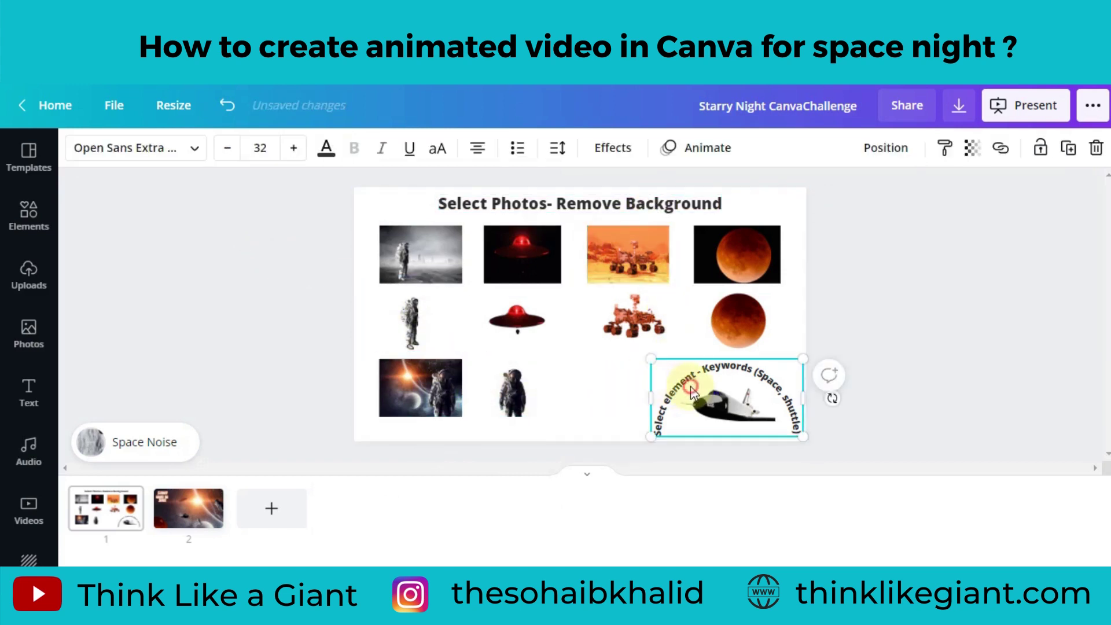
left_click(730, 414)
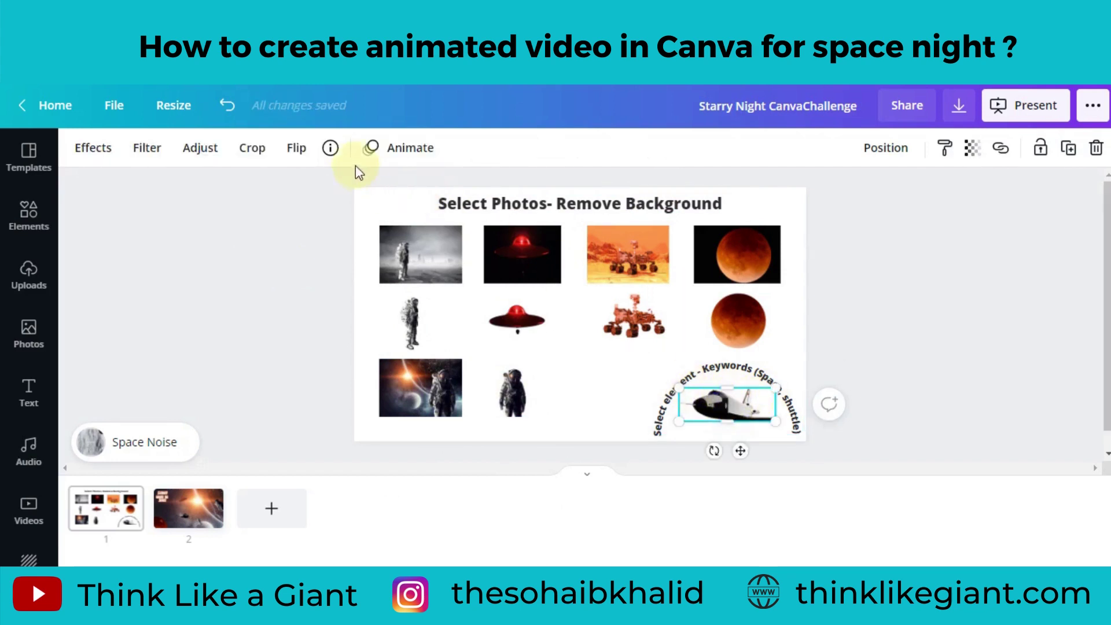
left_click(333, 149)
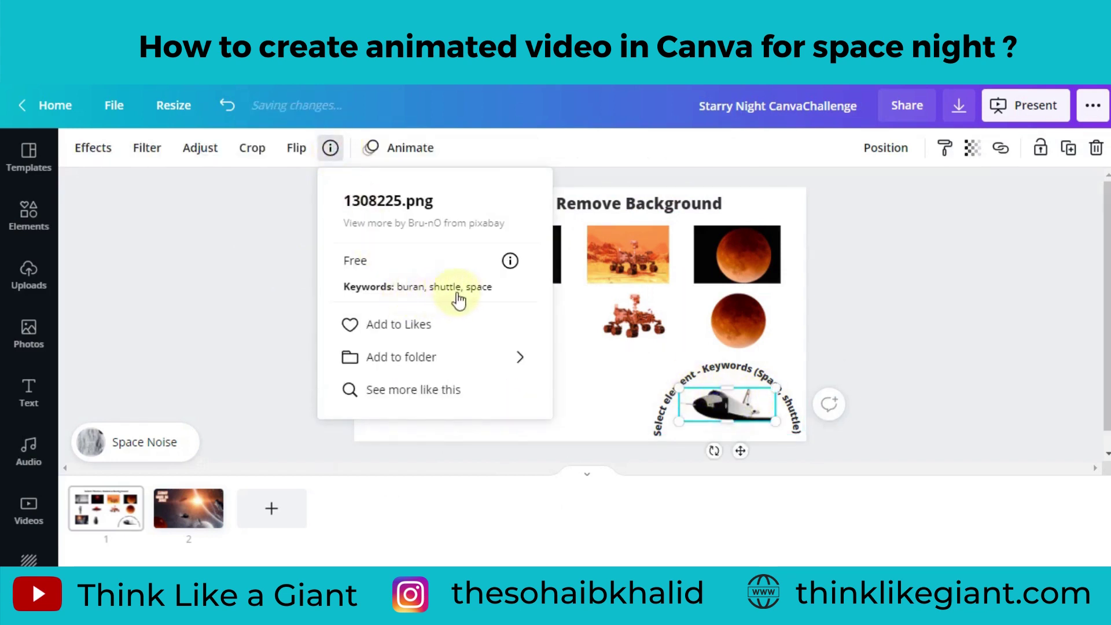
left_click(269, 305)
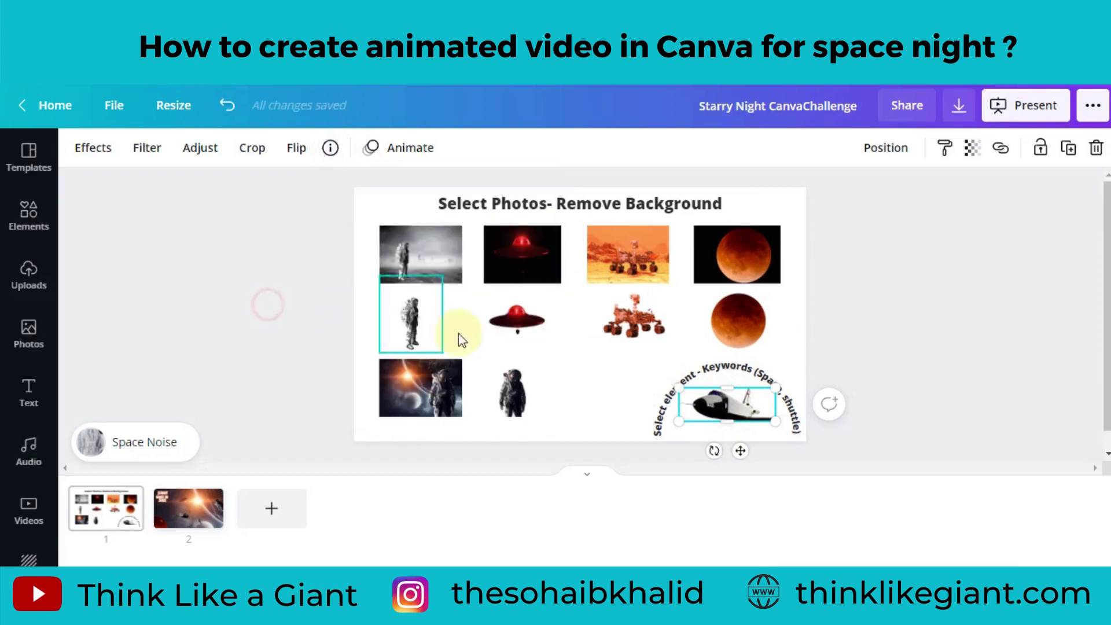
left_click(296, 327)
left_click(192, 518)
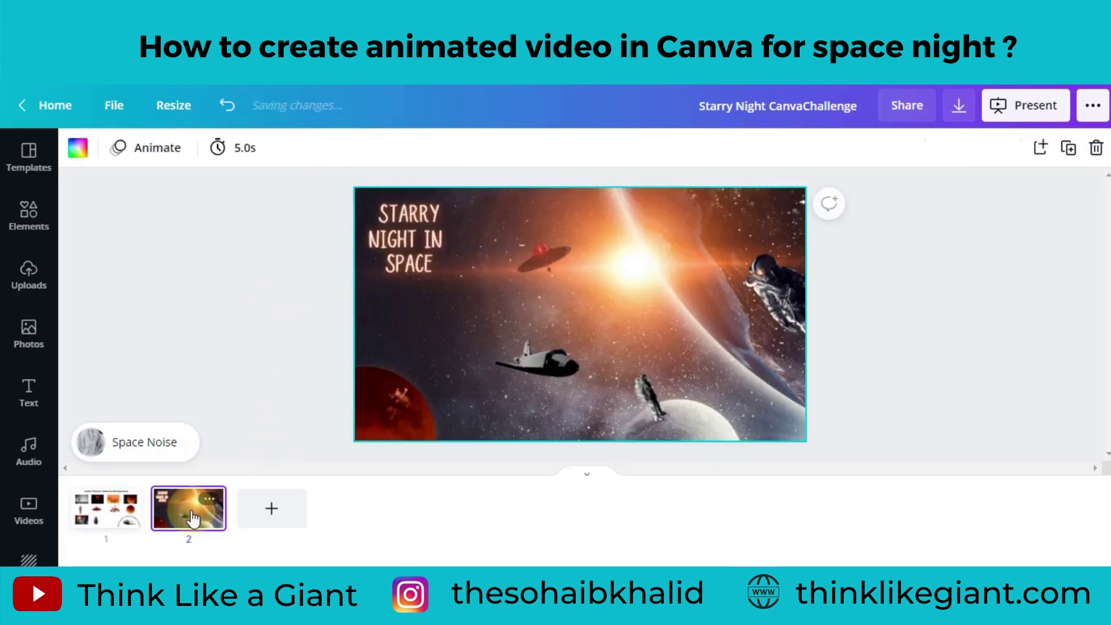
- Add a blank third page and paste a copy of page 1's astronaut-in-outer-space photo onto it
left_click(272, 508)
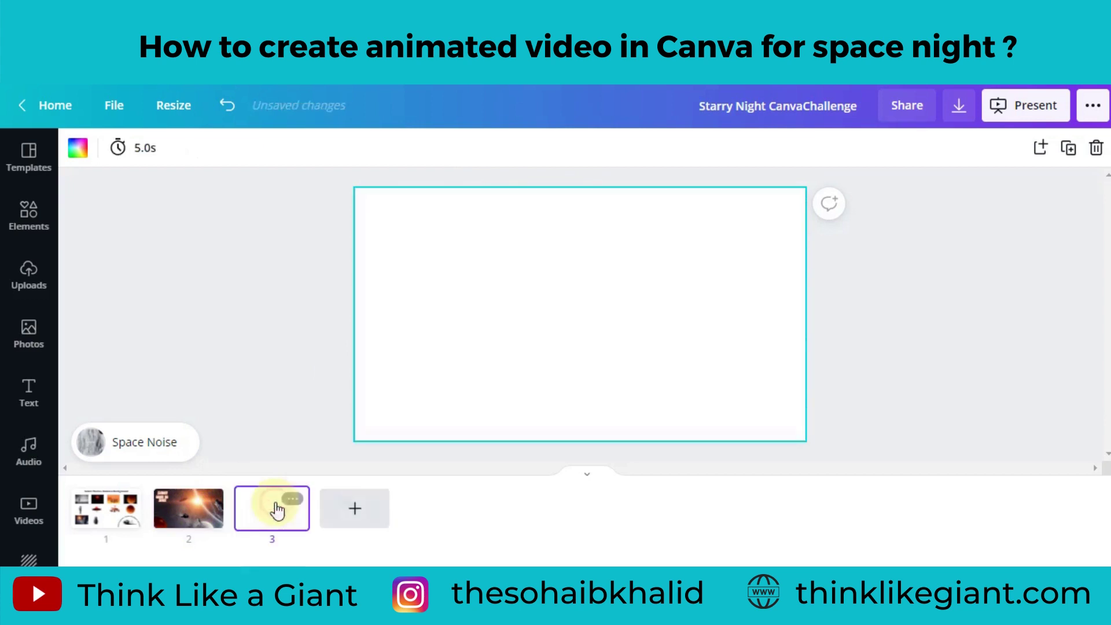
left_click(111, 509)
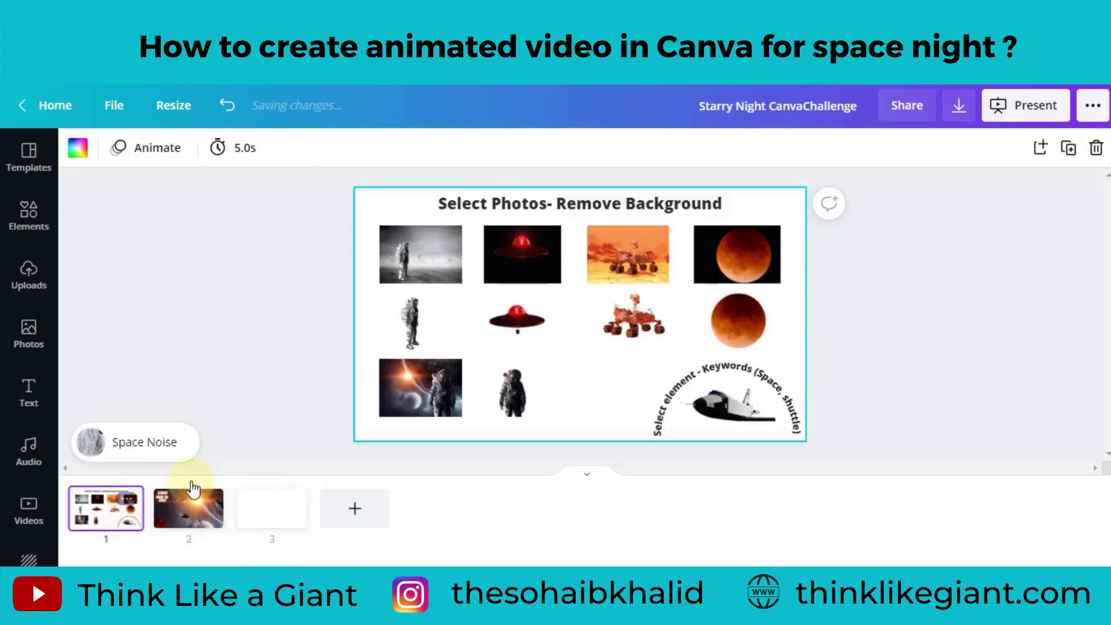
left_click(441, 402)
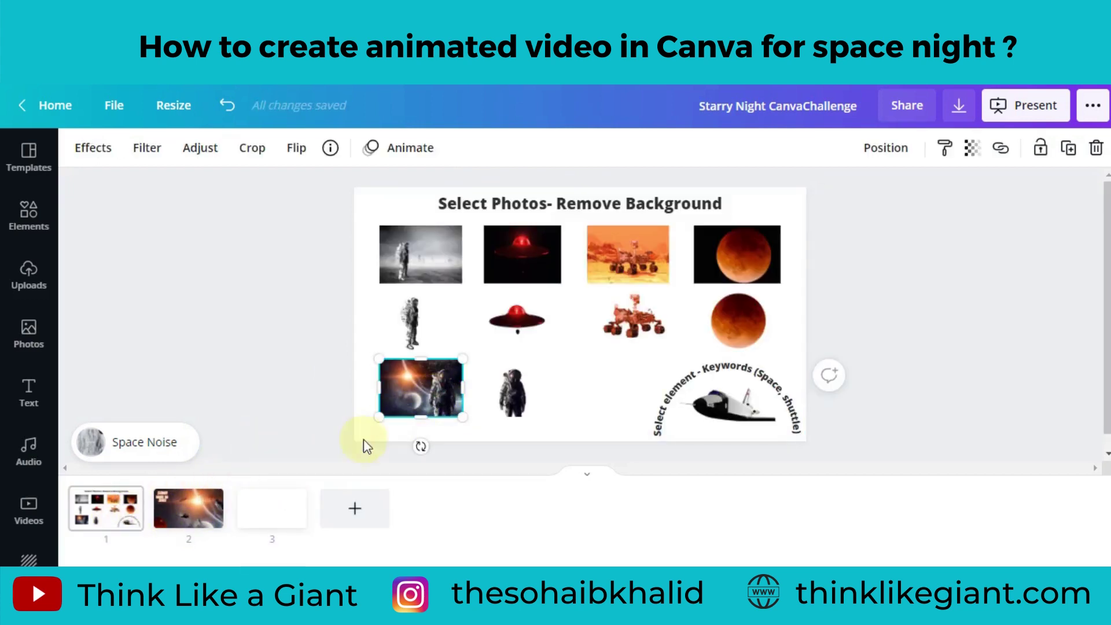
left_click(253, 509)
key("ctrl+v")
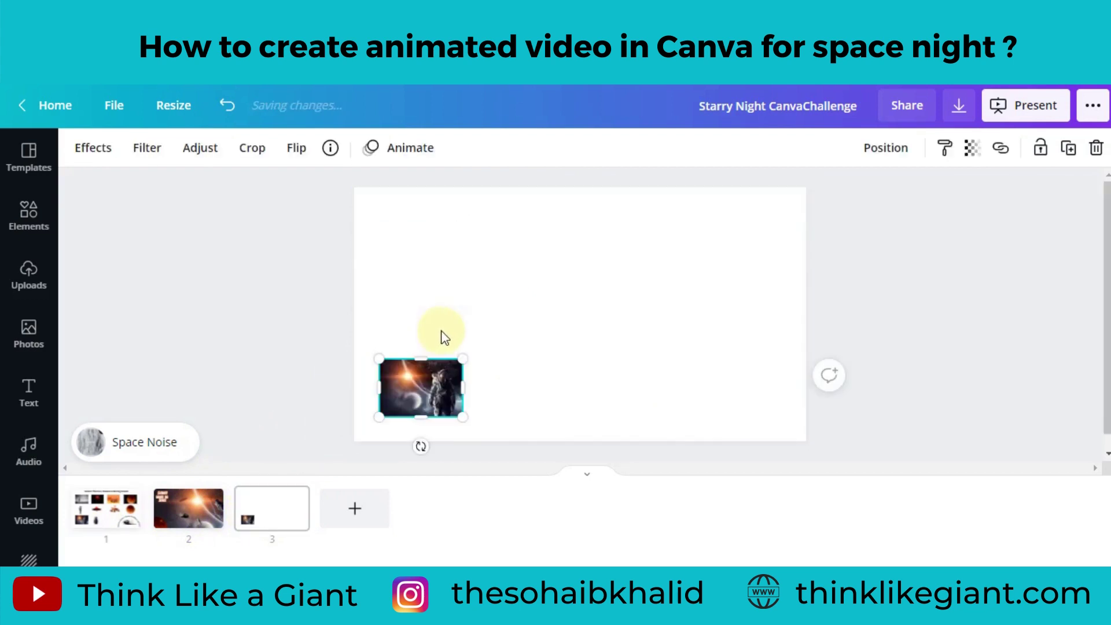
- Enlarge the pasted space photo to about 2,785 by 1,941 and align it with the page's upper-left corner
left_click_drag(460, 353, 744, 253)
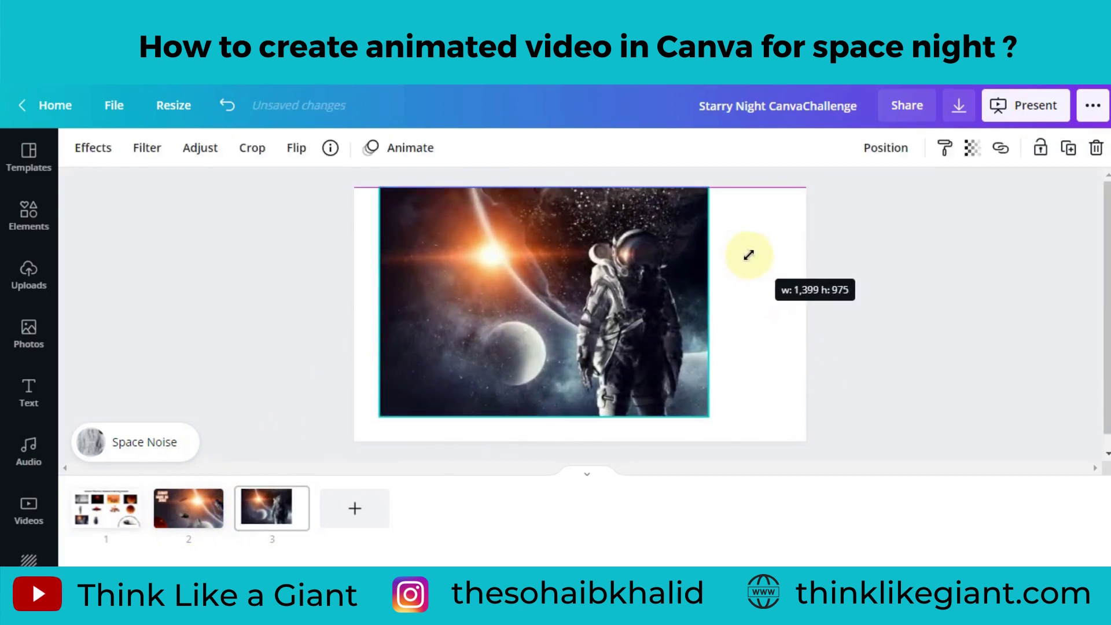
left_click_drag(703, 416, 1110, 503)
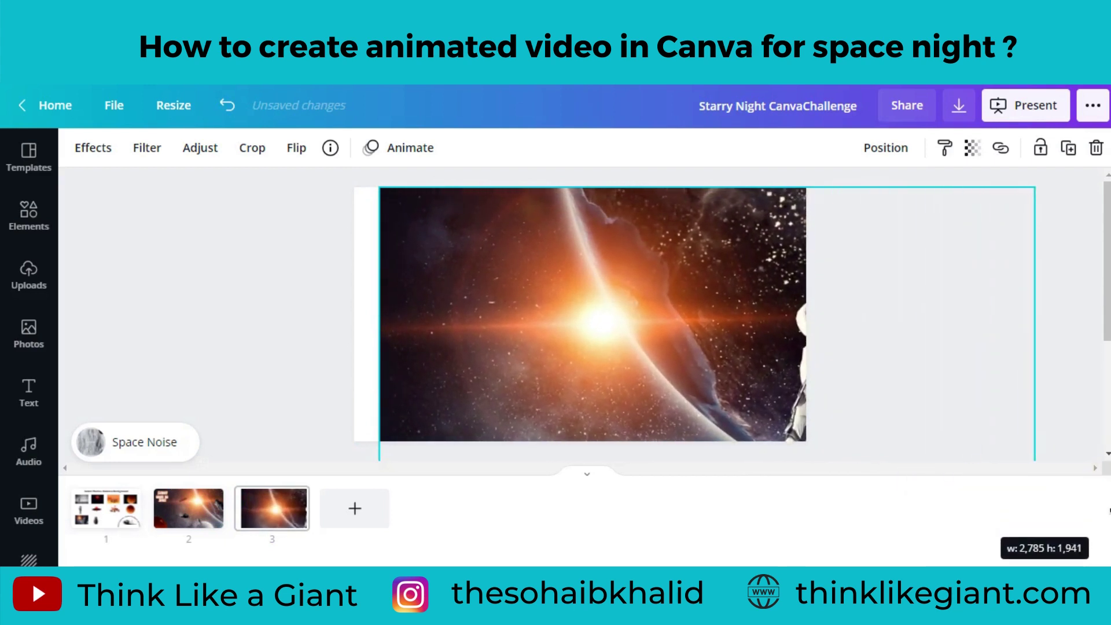
left_click_drag(623, 360, 599, 358)
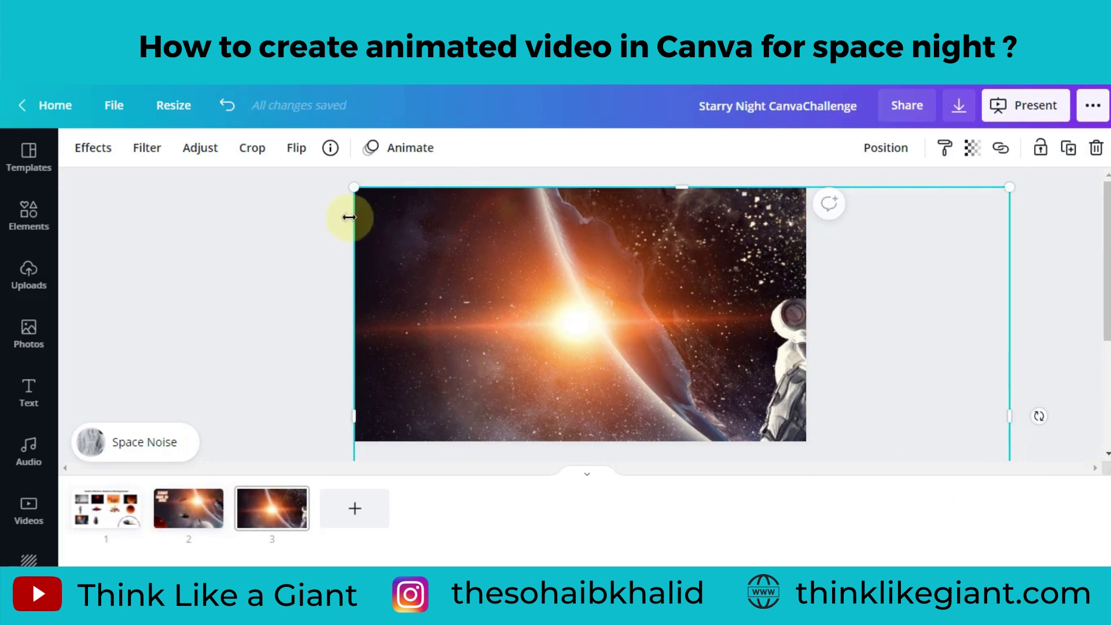
- Enlarge and reposition the space photo so it fills the page with the sun and moon in view and the astronaut outside
left_click_drag(354, 181, 292, 173)
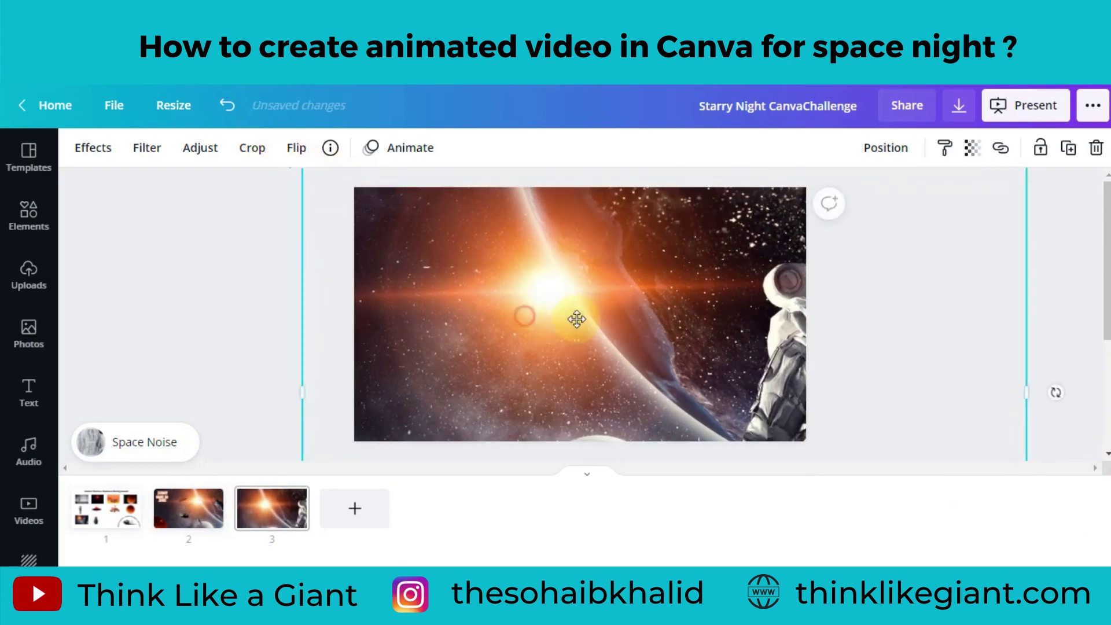
left_click_drag(577, 319, 605, 328)
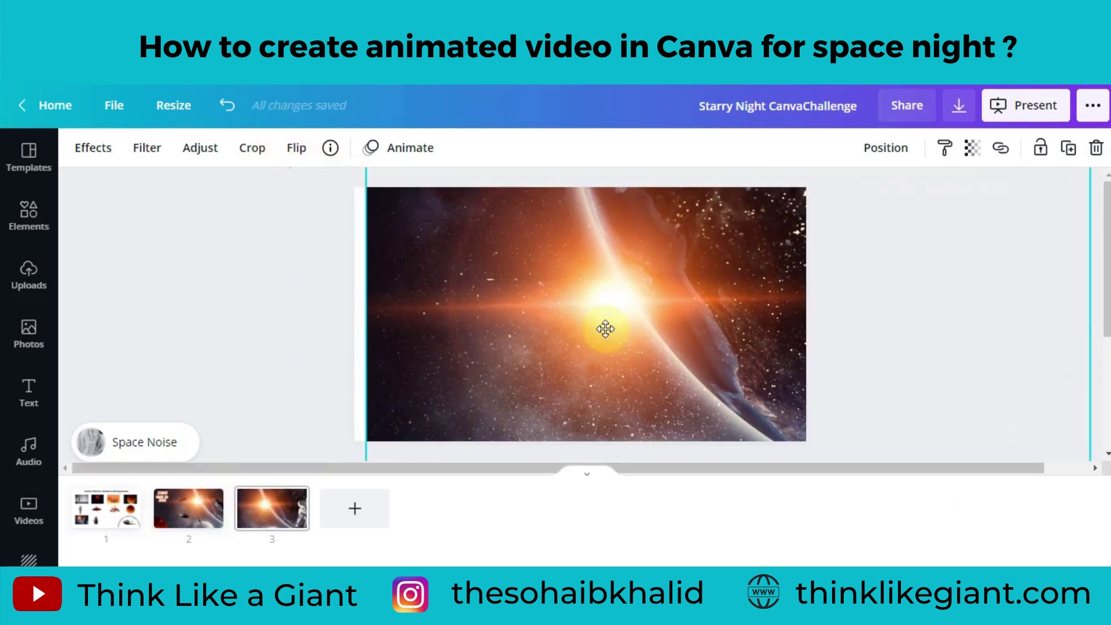
left_click_drag(605, 329, 610, 294)
left_click_drag(371, 366, 344, 365)
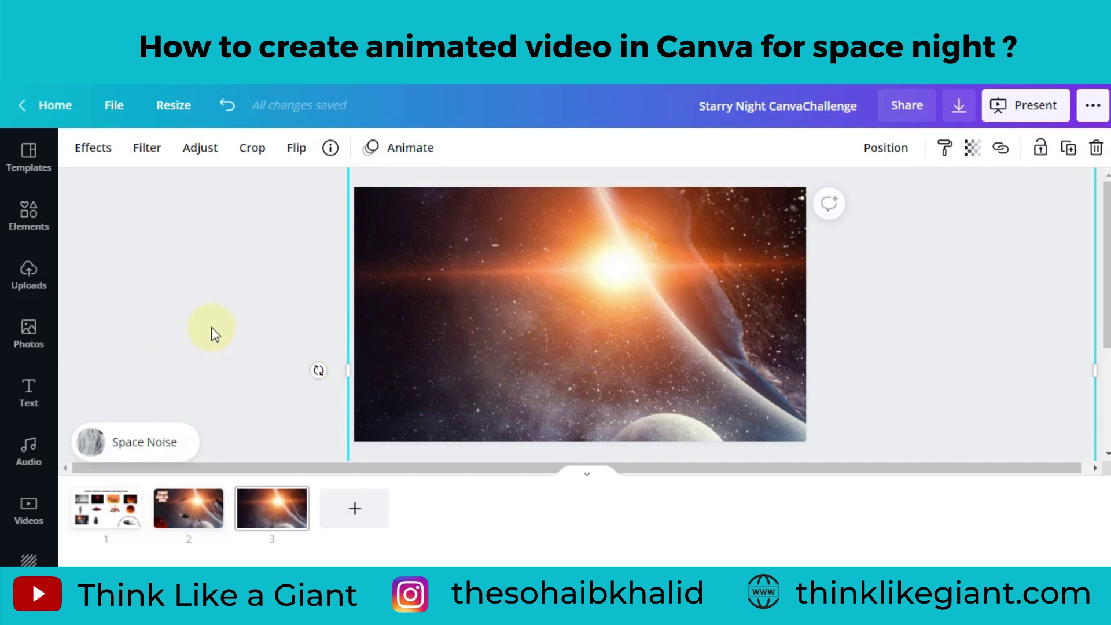
left_click_drag(580, 396, 573, 379)
left_click(284, 374)
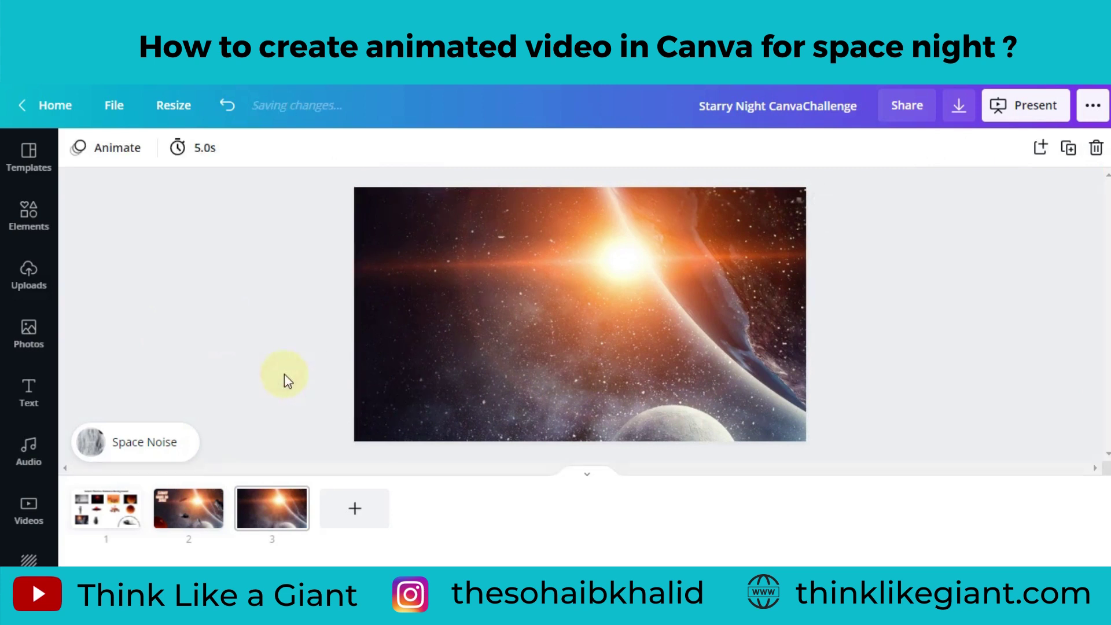
- Copy the space shuttle element from page 1 onto page 3 and place it below and left of the sun
left_click(105, 523)
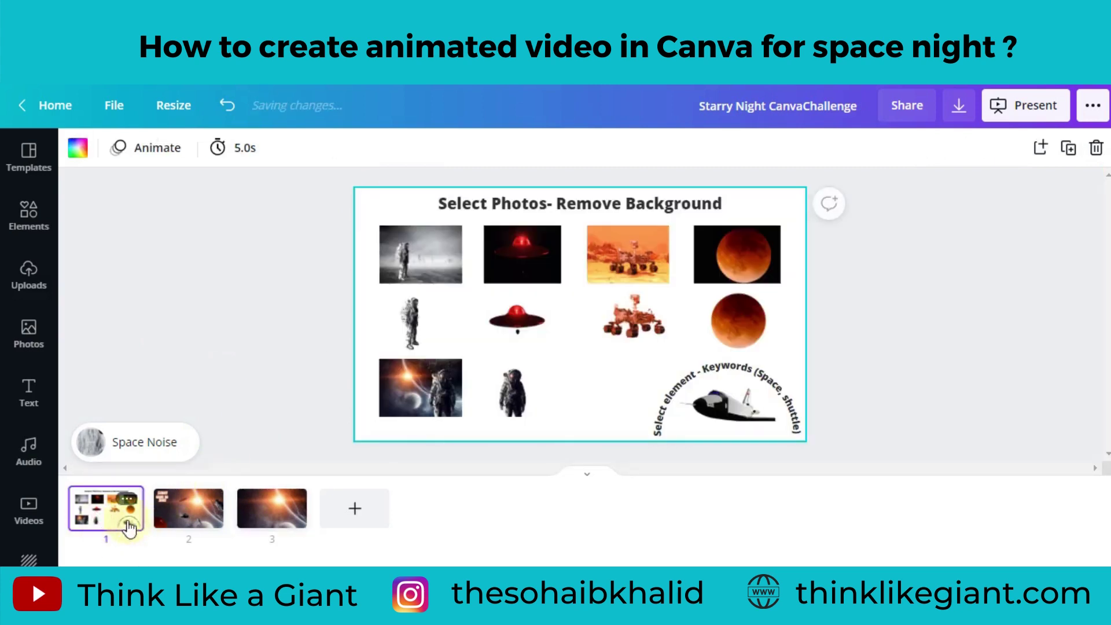
left_click(723, 420)
left_click(272, 508)
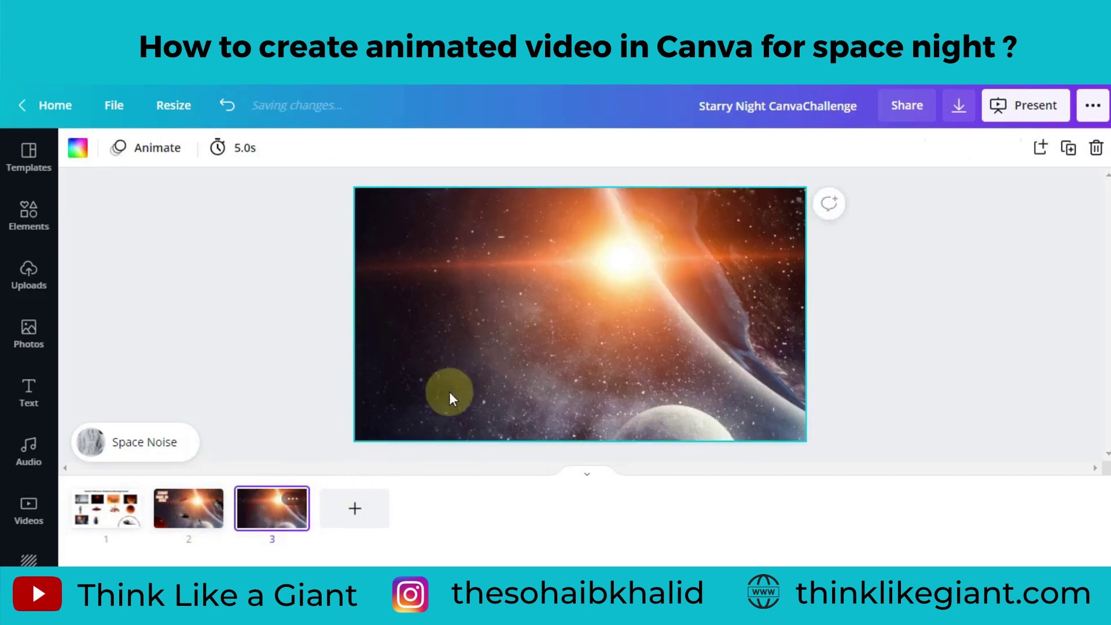
key("ctrl+v")
left_click_drag(745, 408, 544, 351)
- Flip the shuttle horizontally and move it slightly up and to the left
left_click(290, 152)
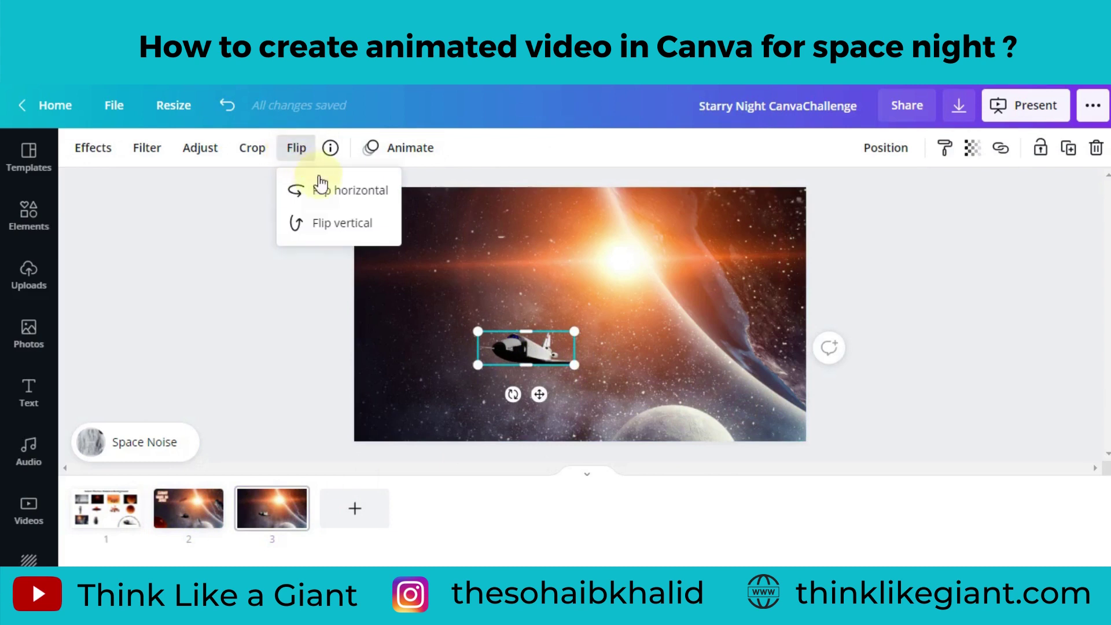
left_click(317, 190)
left_click_drag(515, 356, 503, 343)
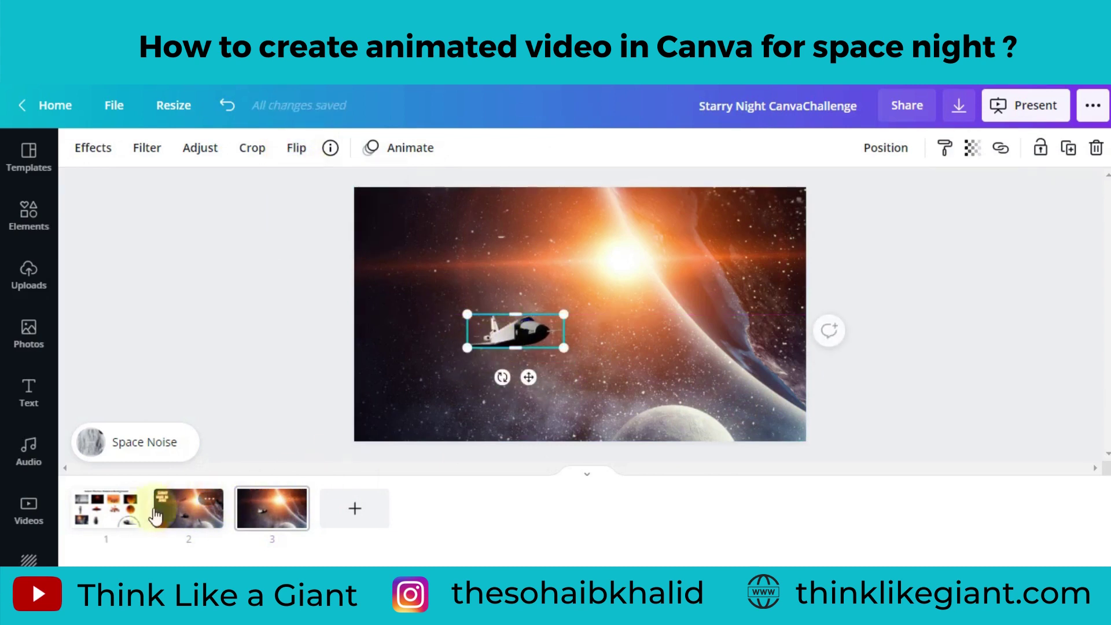
- Copy the background-free red flying saucer from page 1 onto page 3 and place it above the shuttle
left_click(107, 509)
left_click(517, 324)
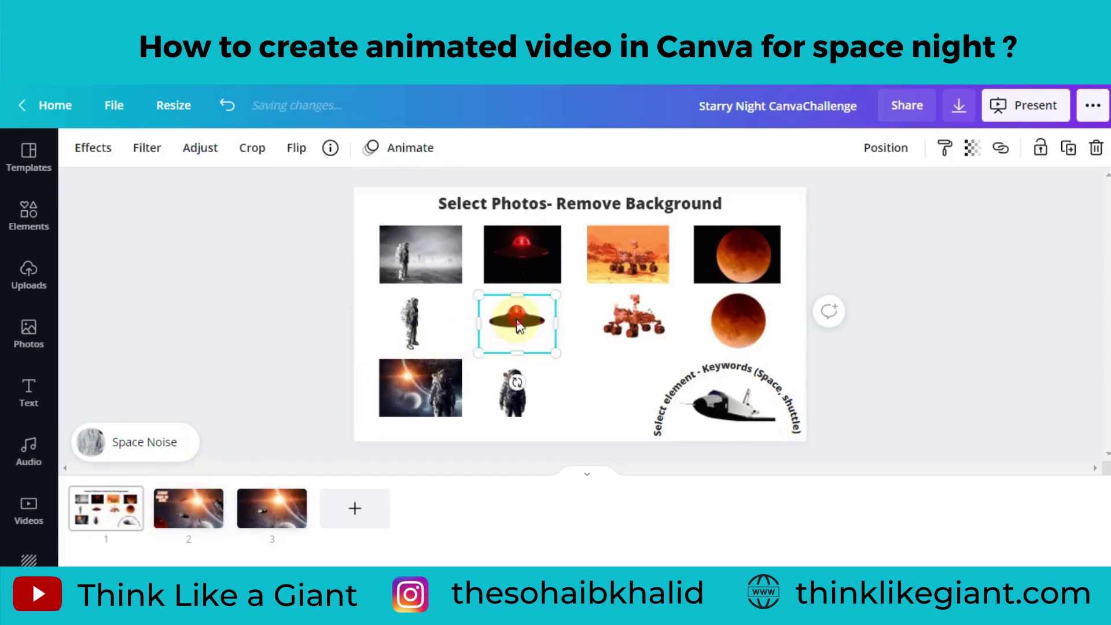
left_click(269, 521)
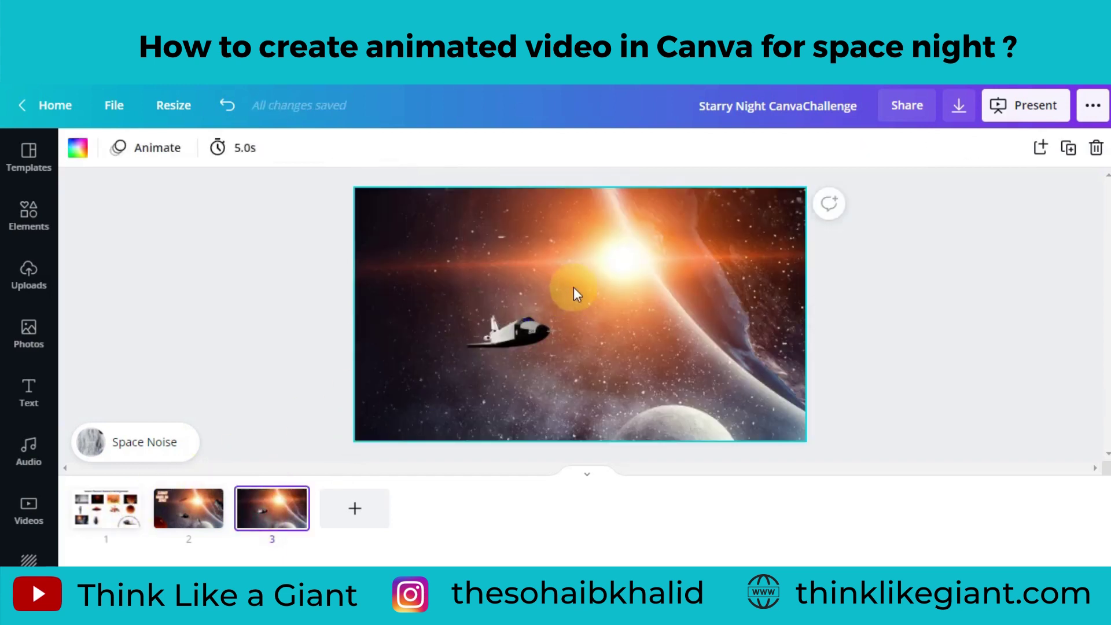
key("ctrl+v")
left_click_drag(512, 317, 519, 266)
- Copy the front-facing astronaut cutout from page 1 onto page 3, then enlarge, tilt and place it at the page's right edge
left_click(107, 510)
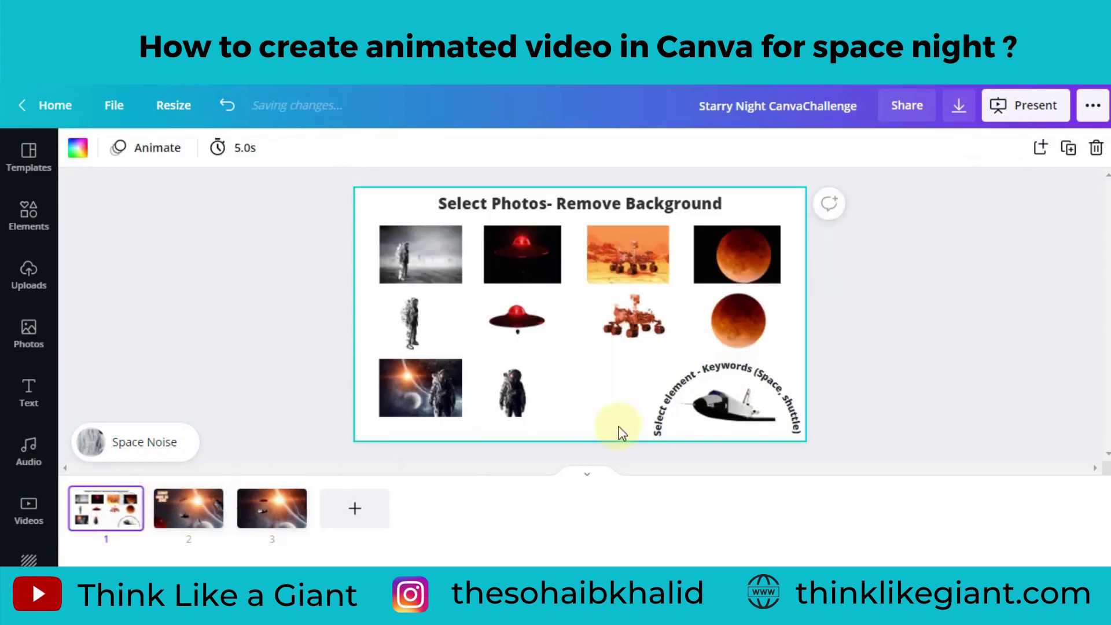
left_click(508, 395)
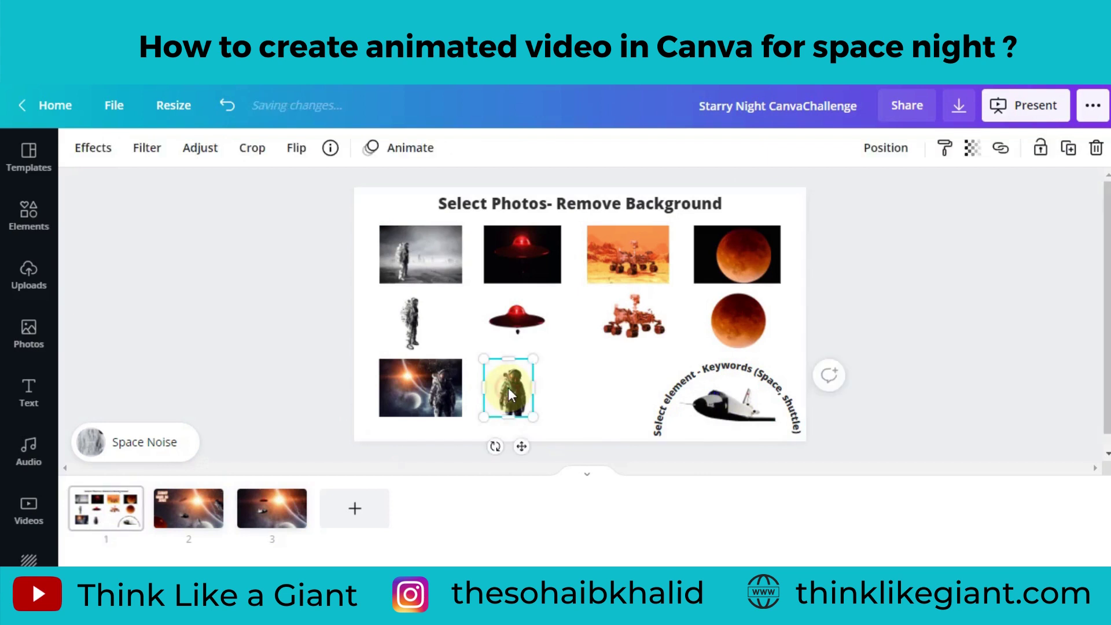
left_click(256, 512)
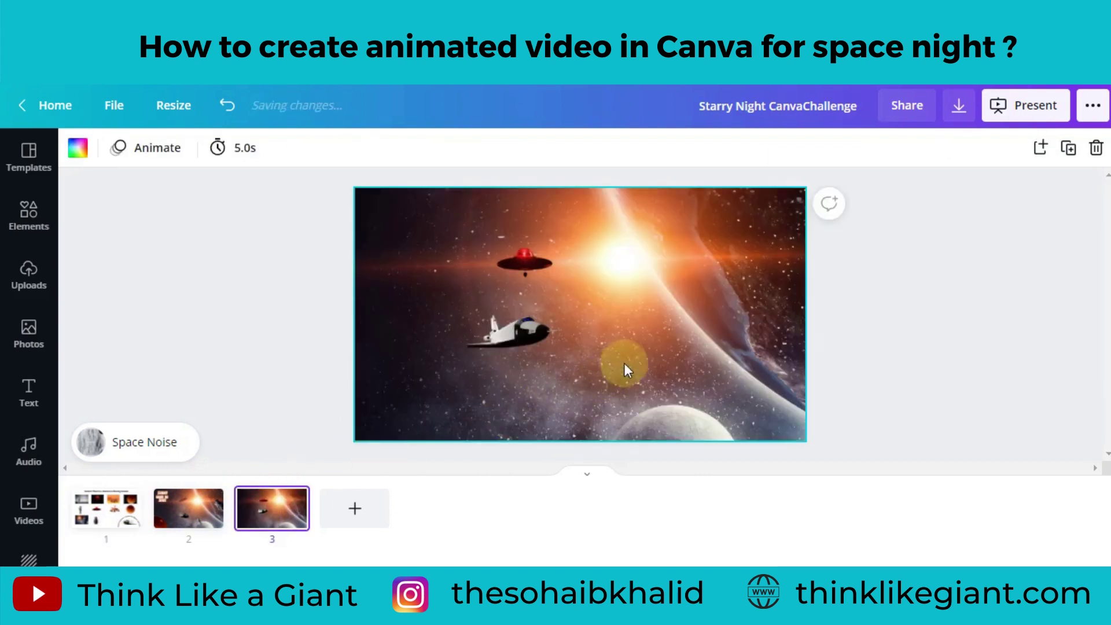
left_click(651, 356)
key("ctrl+v")
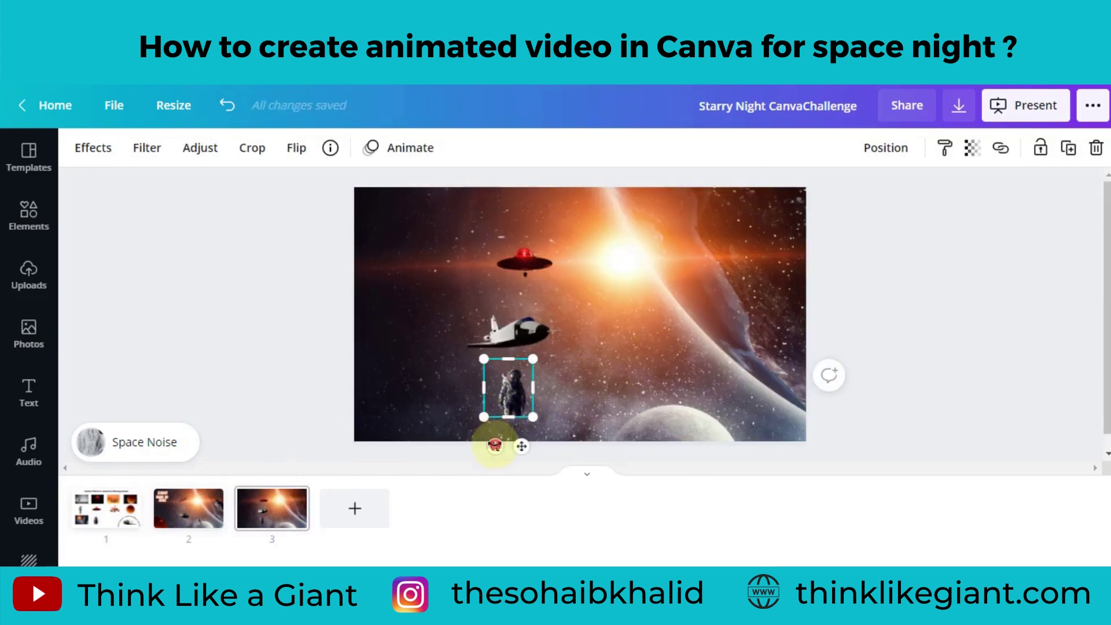
left_click_drag(495, 445, 776, 342)
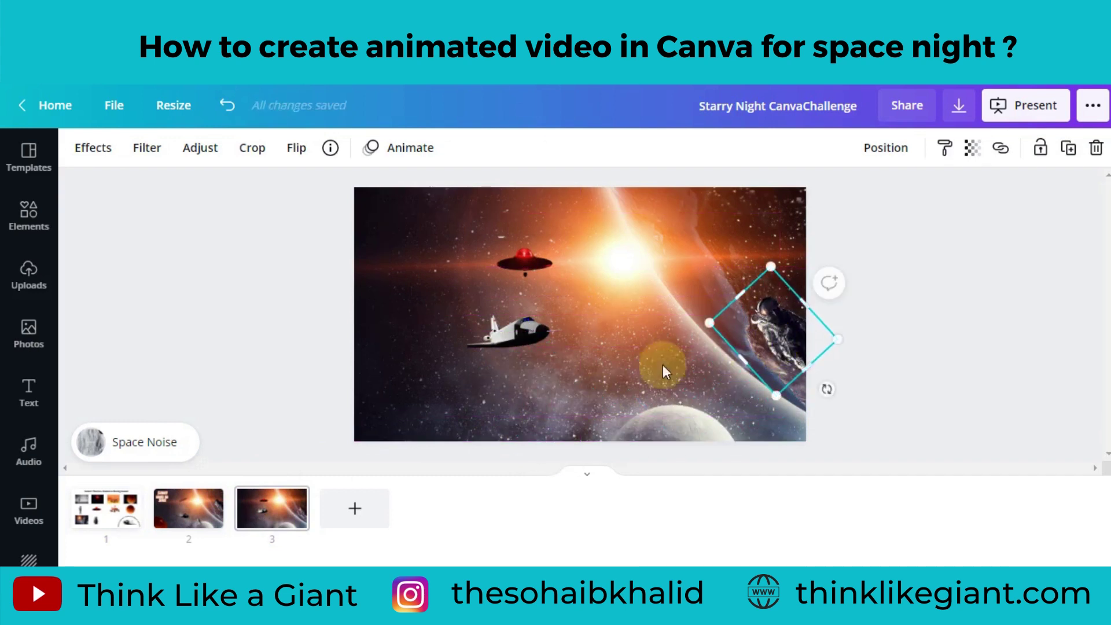
left_click(533, 386)
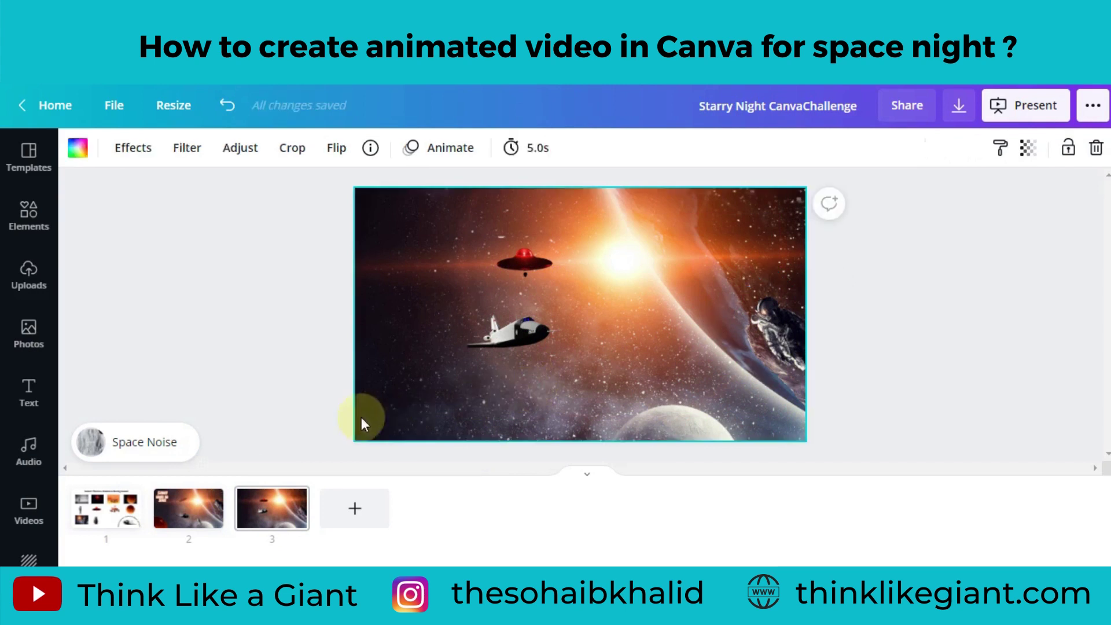
- Copy the red planet cutout from page 1 onto page 3, enlarge it and place it partly outside the page's lower-left corner
left_click(103, 521)
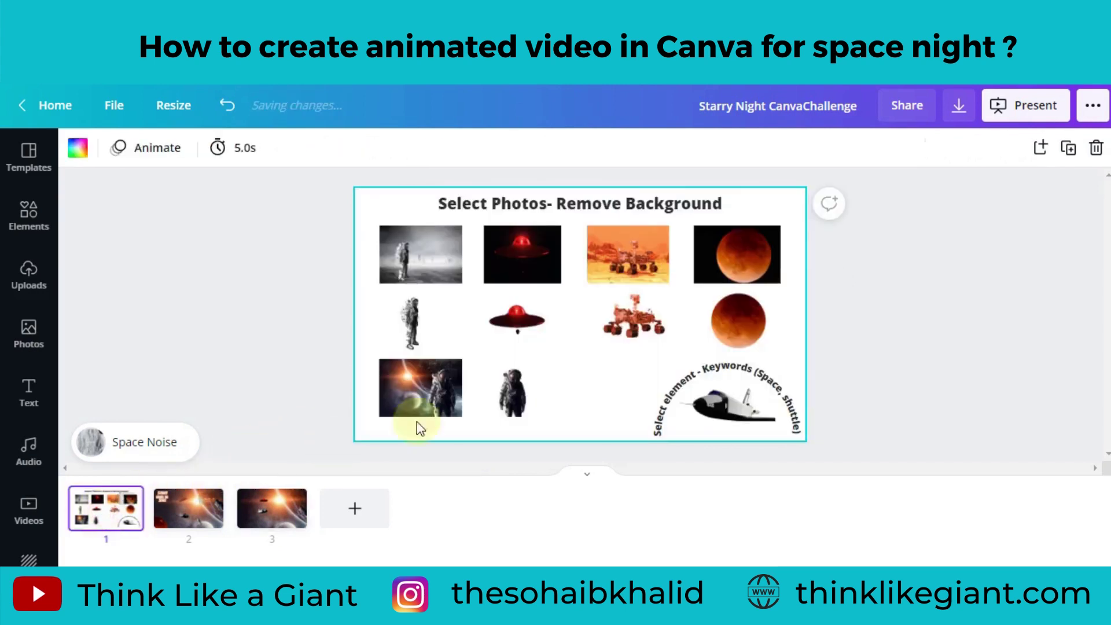
left_click(760, 329)
left_click(296, 503)
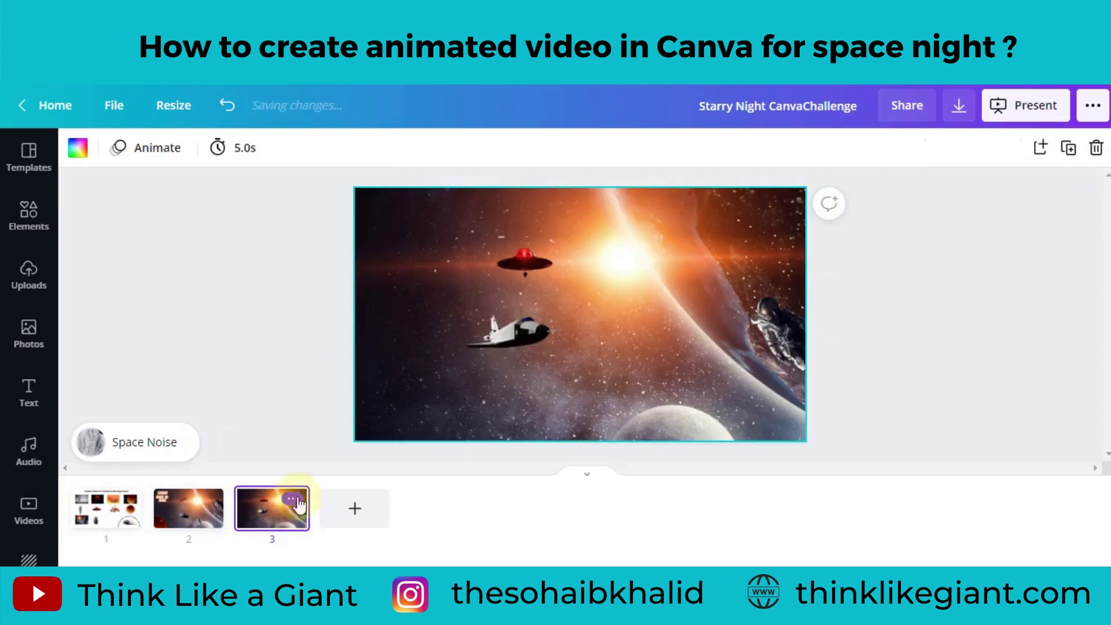
key("ctrl+v")
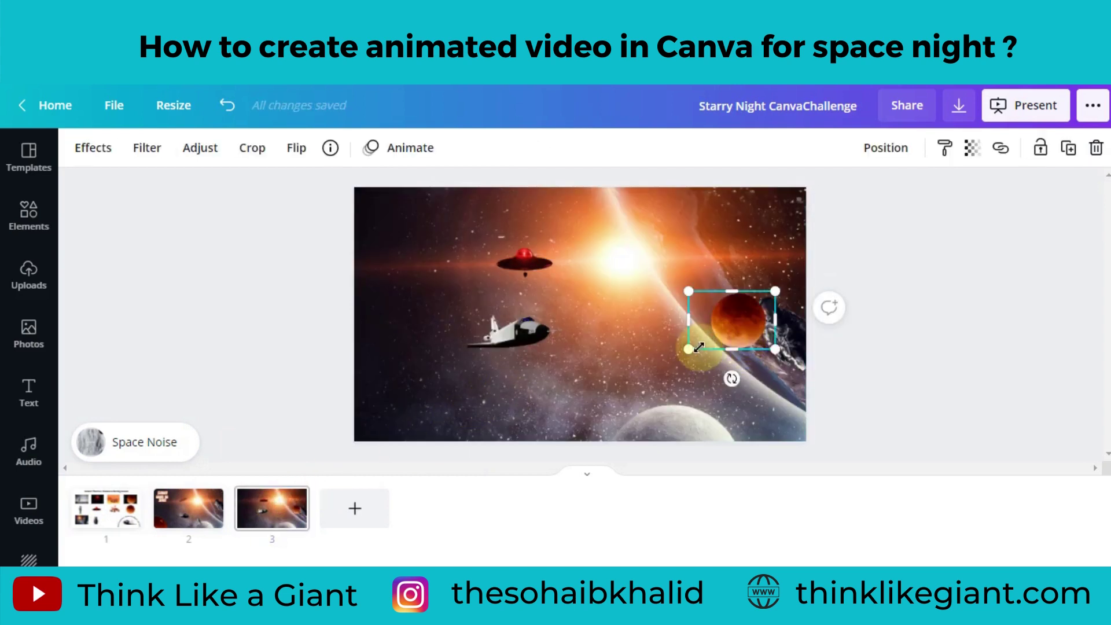
left_click_drag(699, 347, 401, 423)
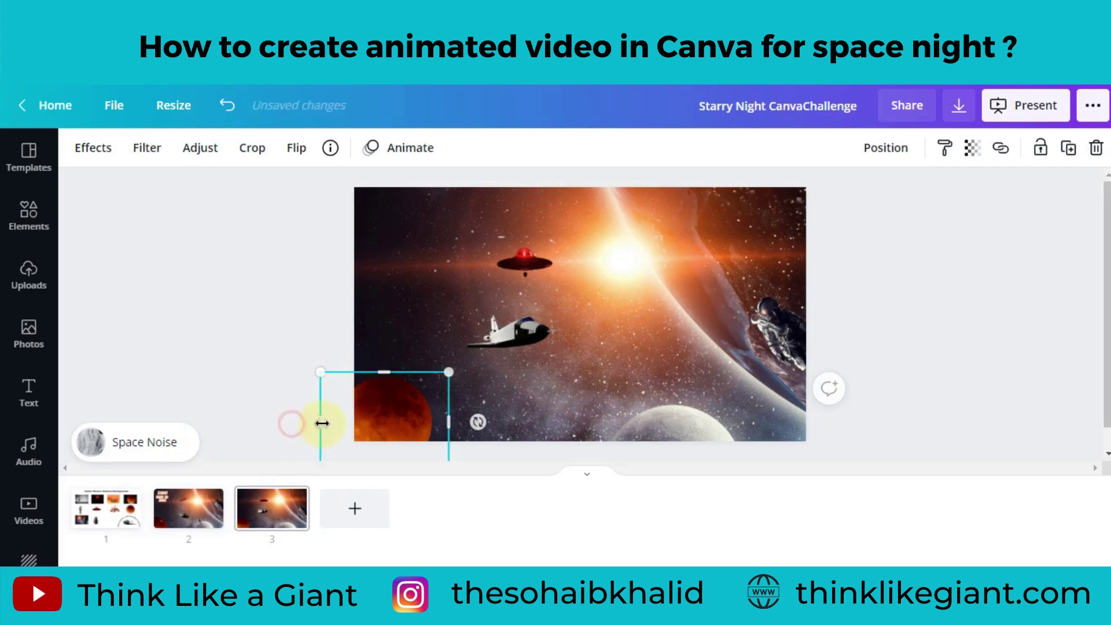
left_click_drag(300, 373, 287, 350)
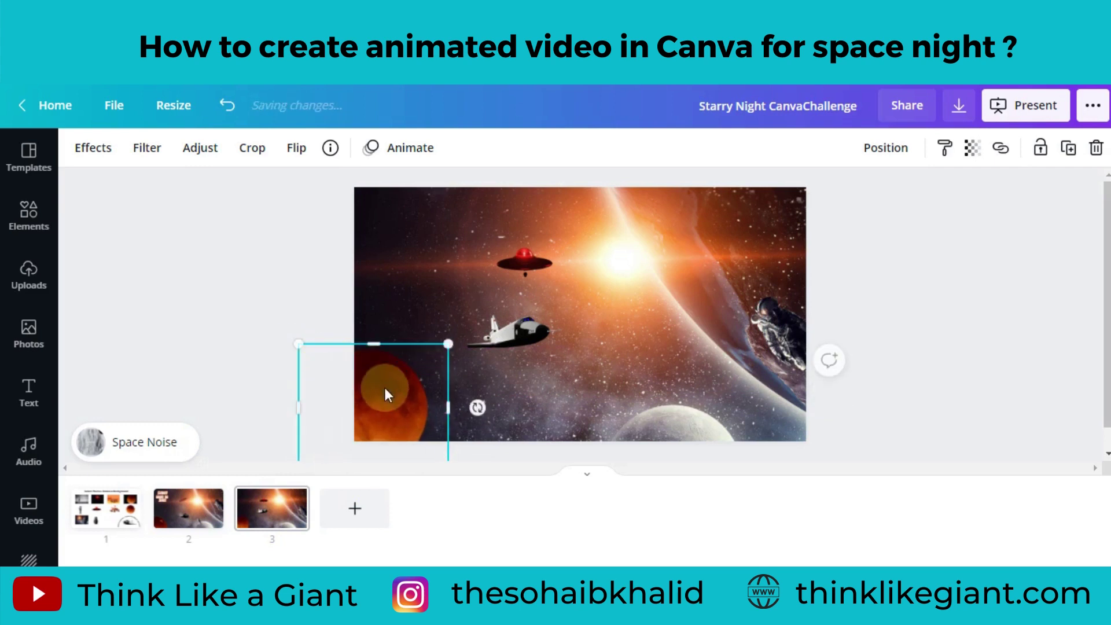
left_click_drag(384, 388, 405, 408)
left_click(232, 374)
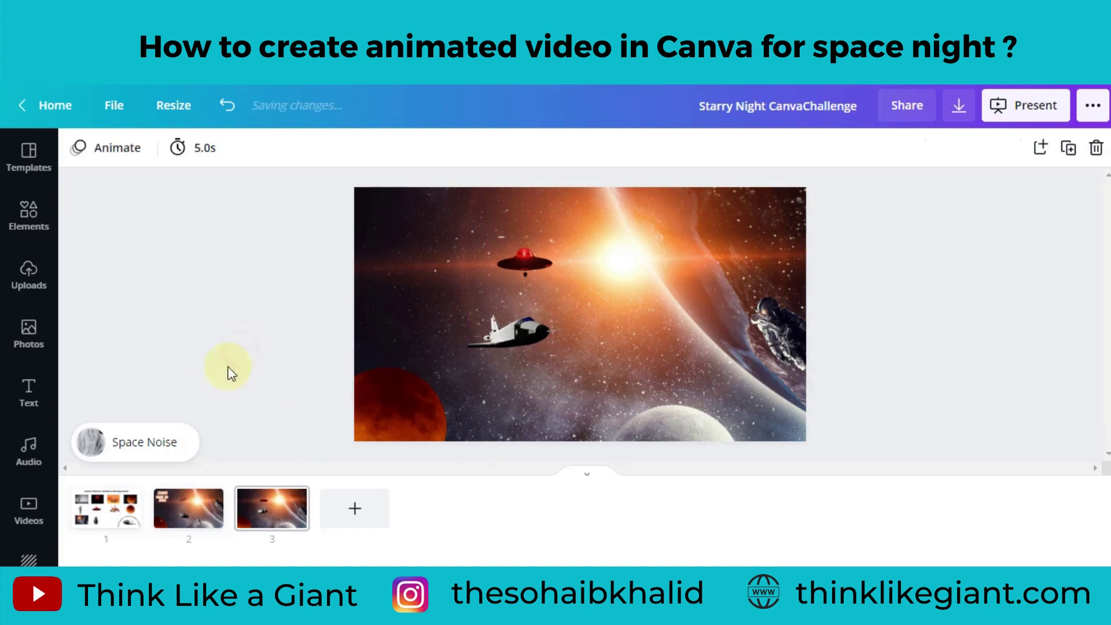
- Copy the Mars rover cutout from page 1 onto page 3, shrink it and set it tilted on the red planet
left_click(100, 516)
left_click(613, 346)
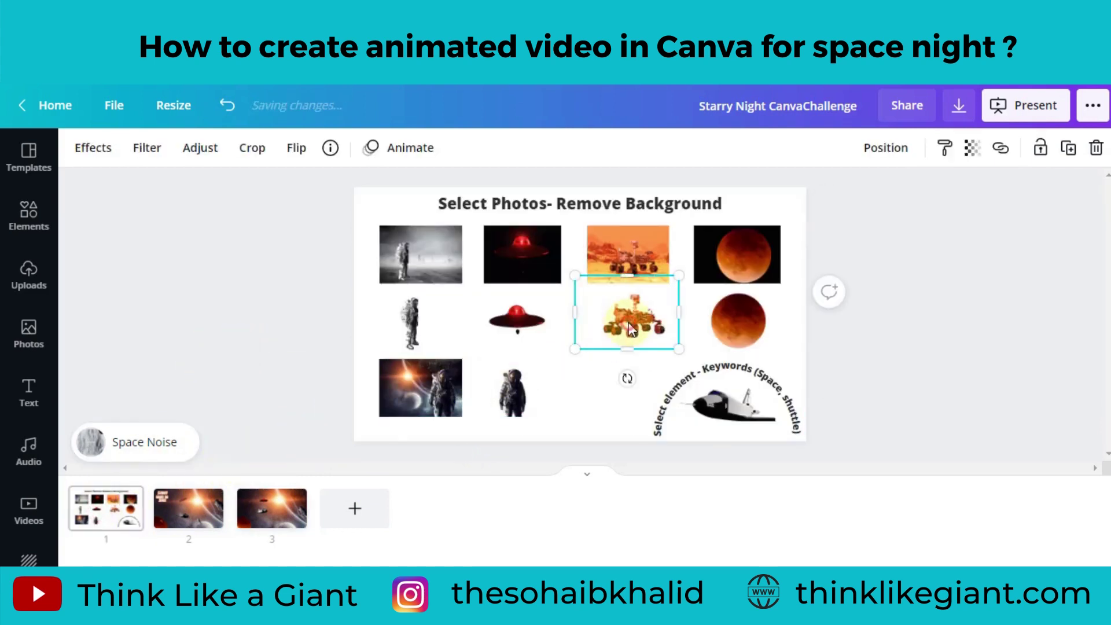
key("ctrl+c")
left_click(272, 508)
left_click(527, 380)
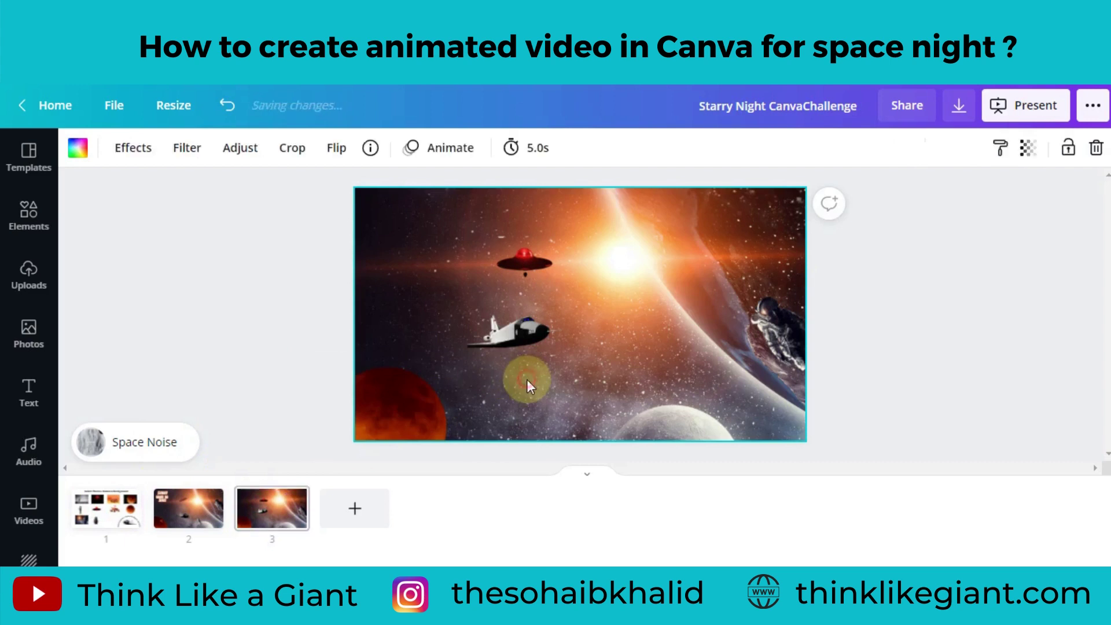
key("ctrl+v")
left_click_drag(679, 276, 419, 391)
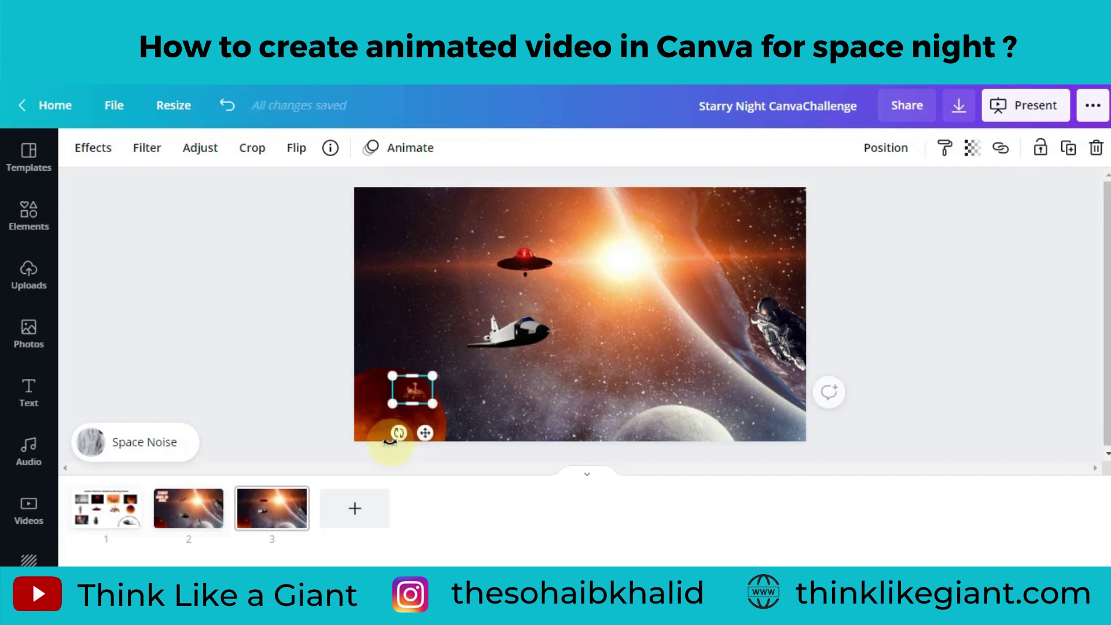
left_click_drag(386, 438, 367, 431)
left_click(611, 358)
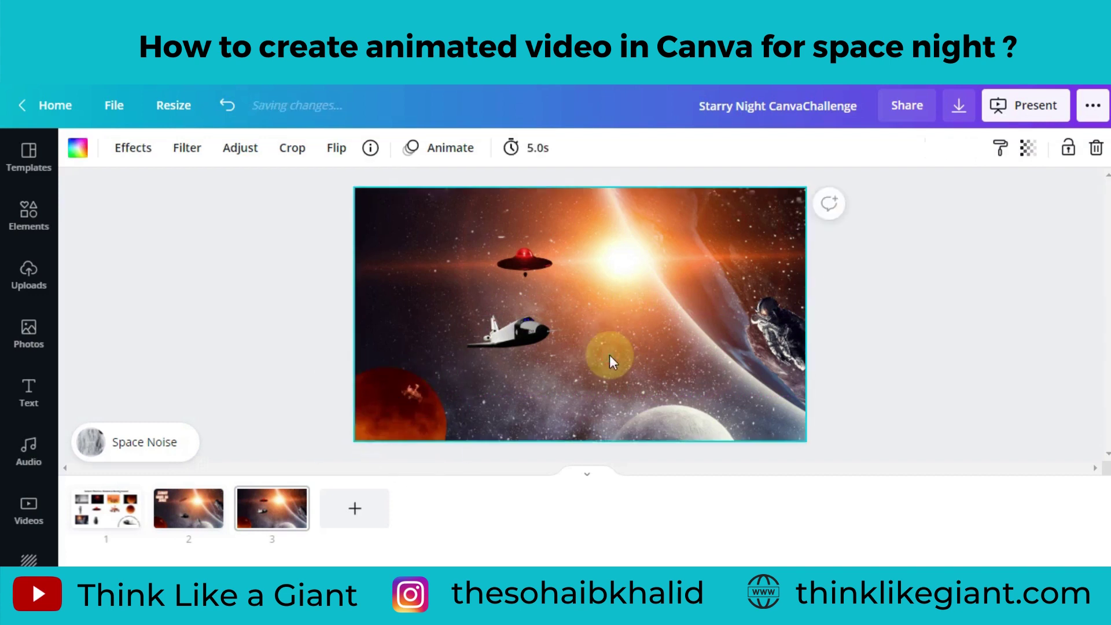
- Copy the side-facing standing astronaut cutout from page 1 onto page 3 and place it on top of the moon
left_click(121, 520)
left_click(411, 318)
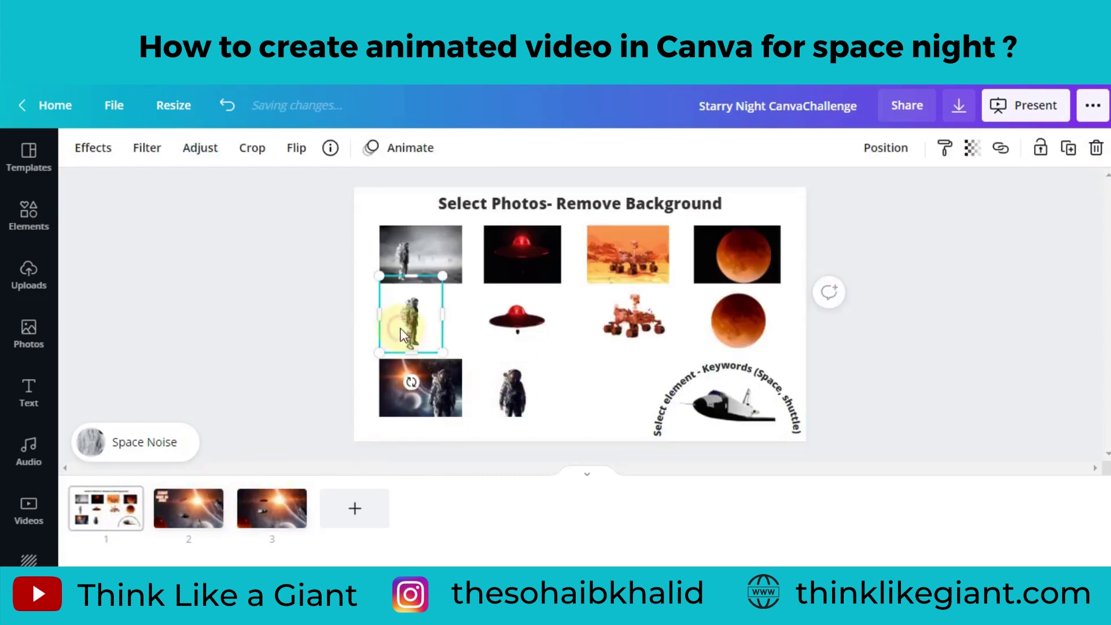
left_click(268, 512)
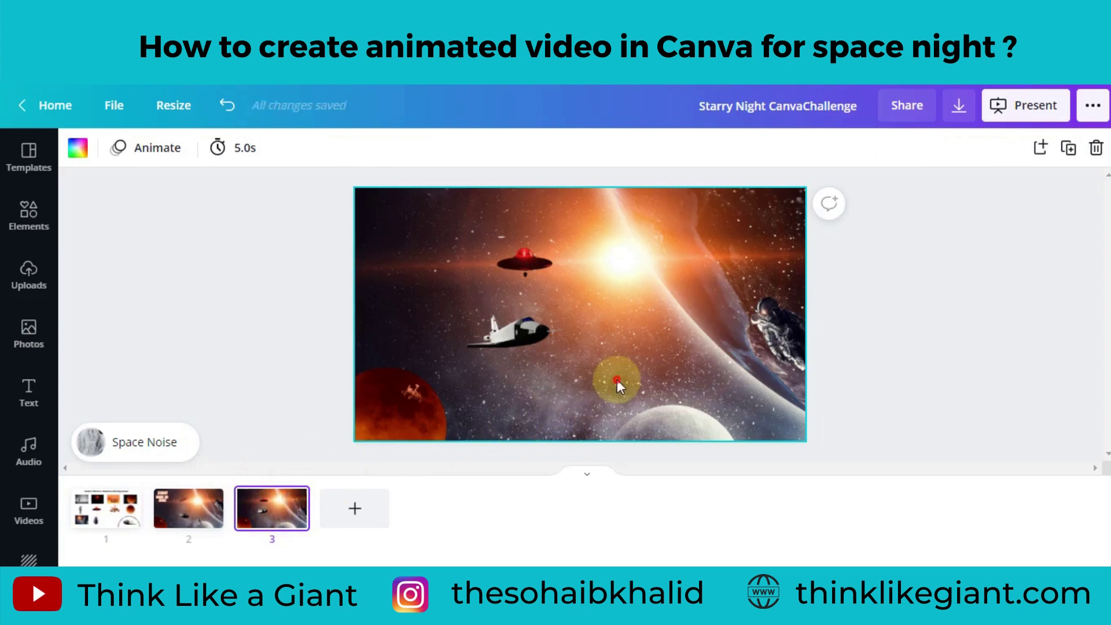
key("ctrl+v")
left_click_drag(405, 326, 670, 397)
left_click(573, 384)
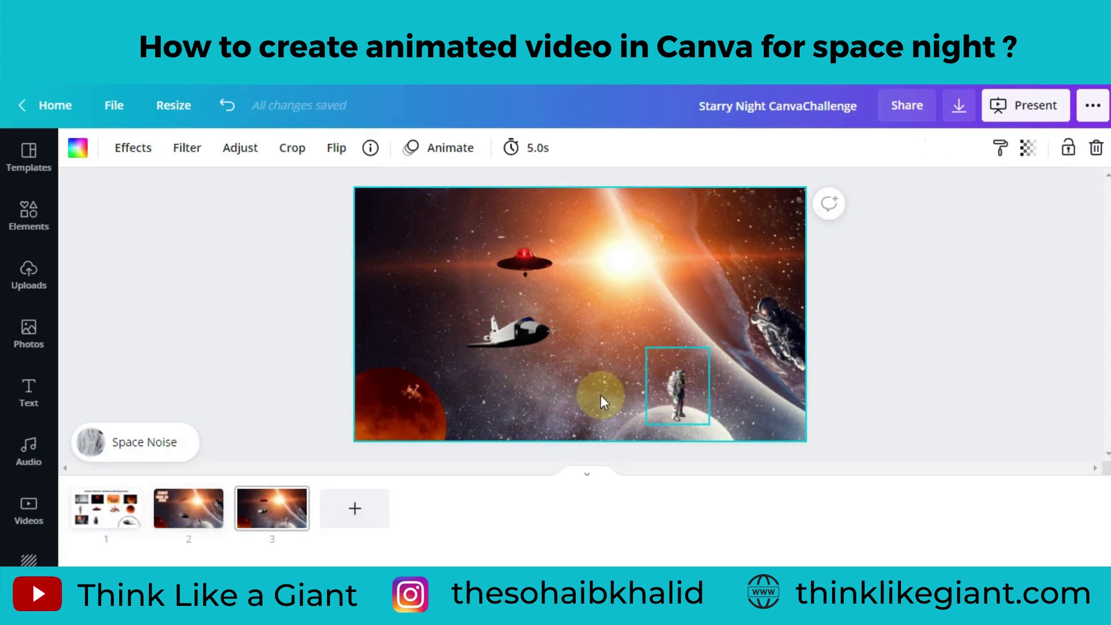
- Duplicate the astronaut on the moon just to its left and set the copy's transparency to 40
left_click(641, 401)
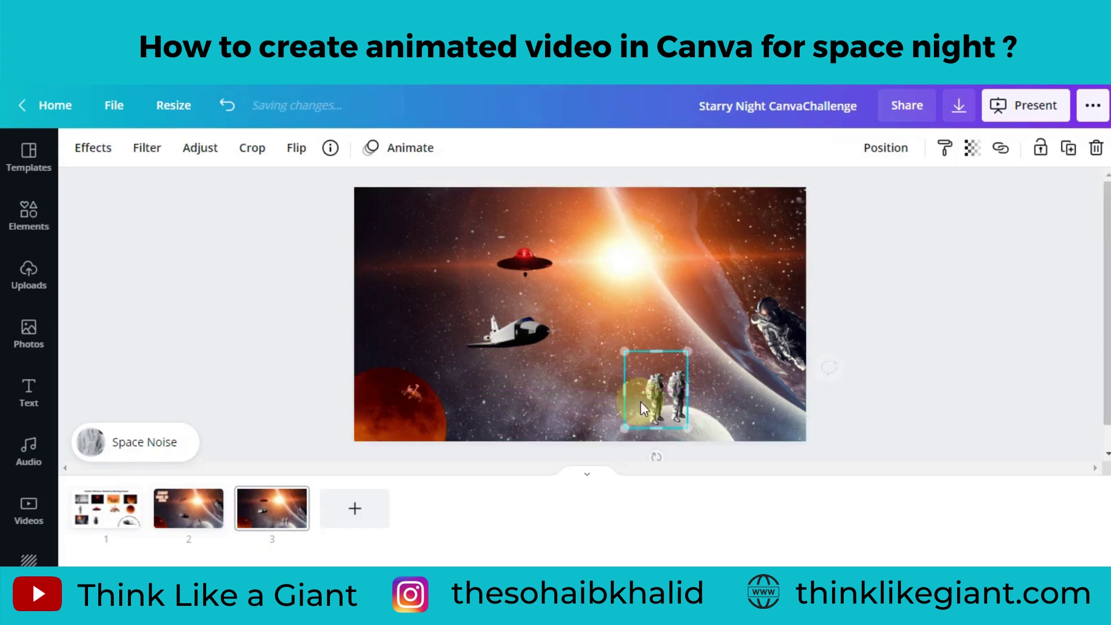
left_click(982, 164)
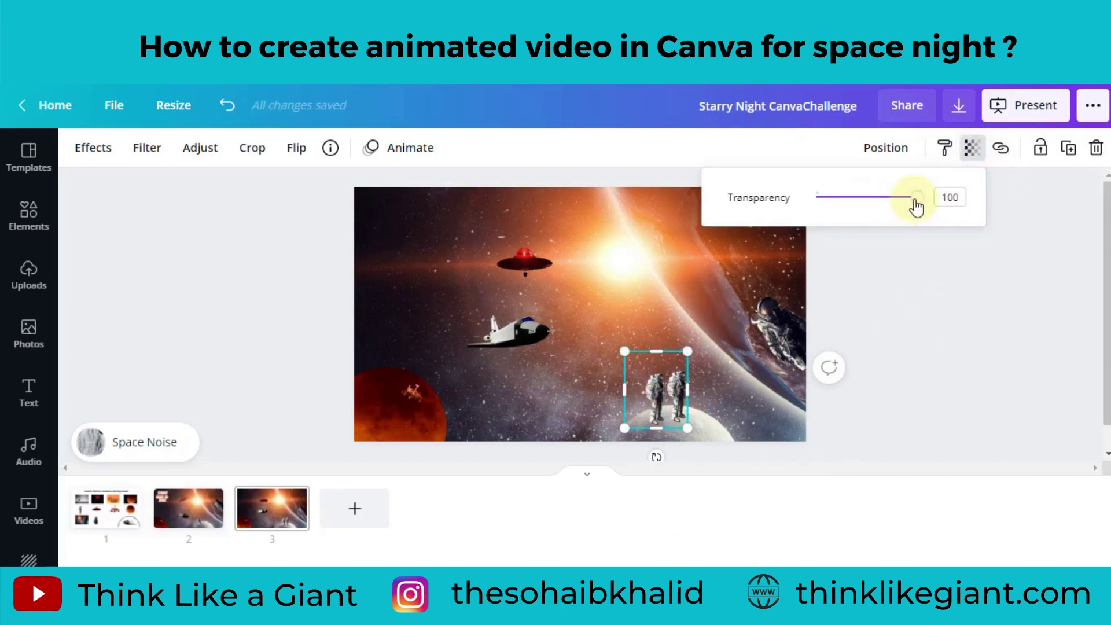
left_click_drag(915, 202, 861, 211)
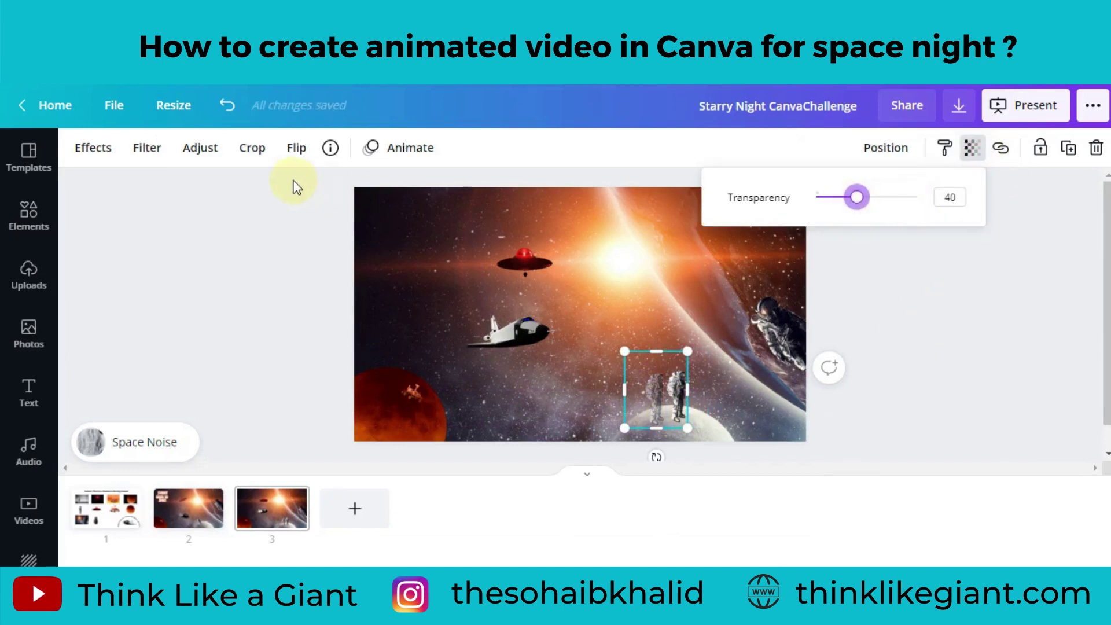
- Darken the astronaut copy to a brightness of -47 and set its transparency to 63
left_click(200, 148)
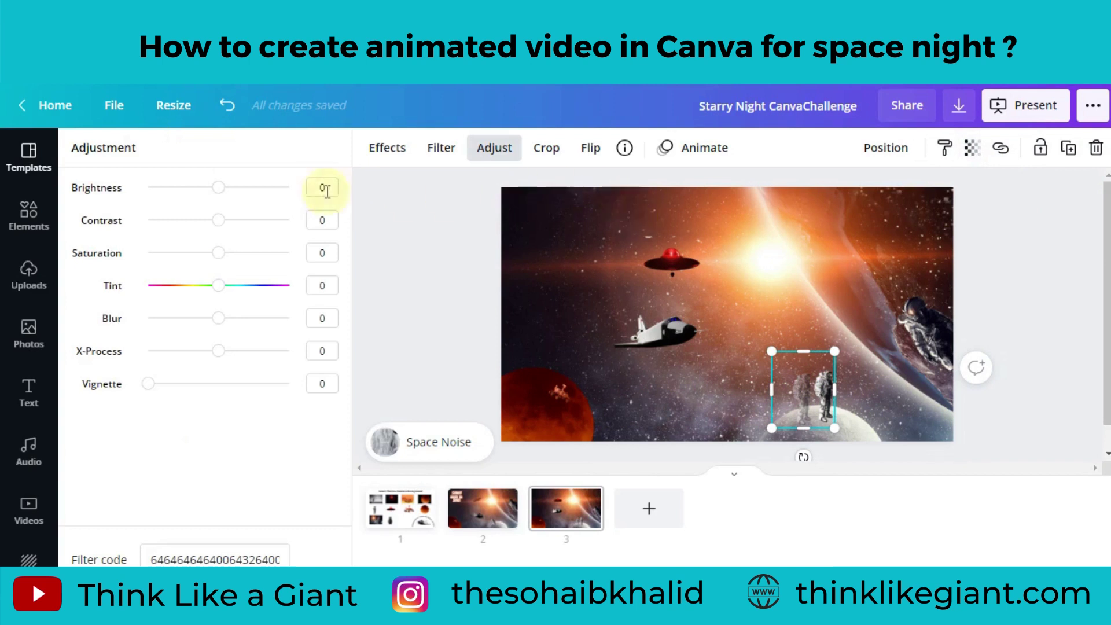
left_click_drag(224, 193, 186, 191)
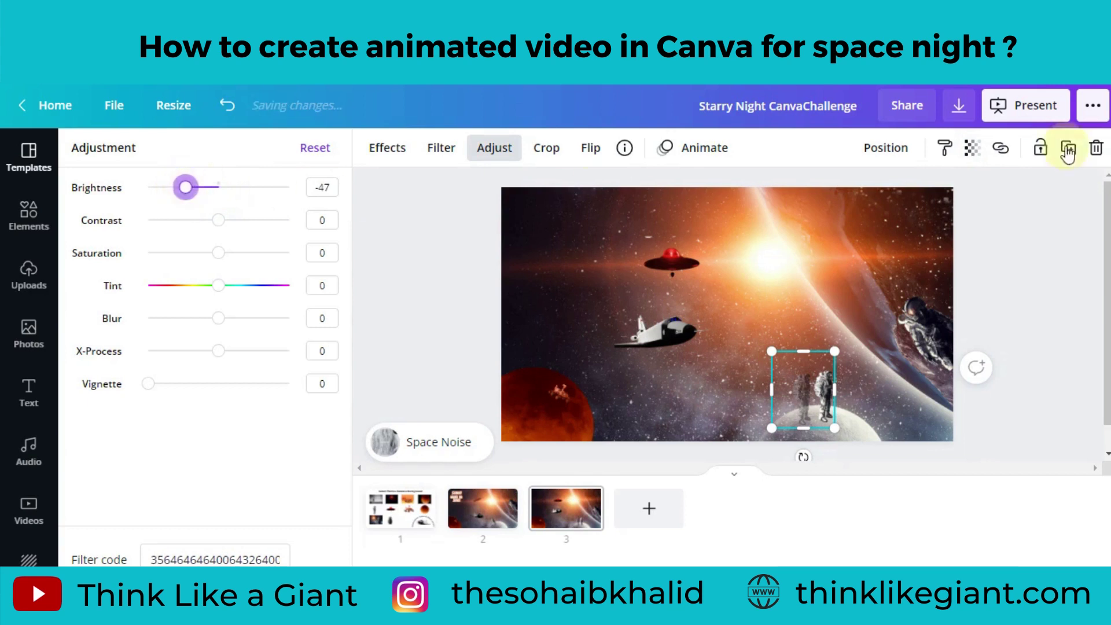
left_click(973, 148)
left_click_drag(855, 203, 878, 203)
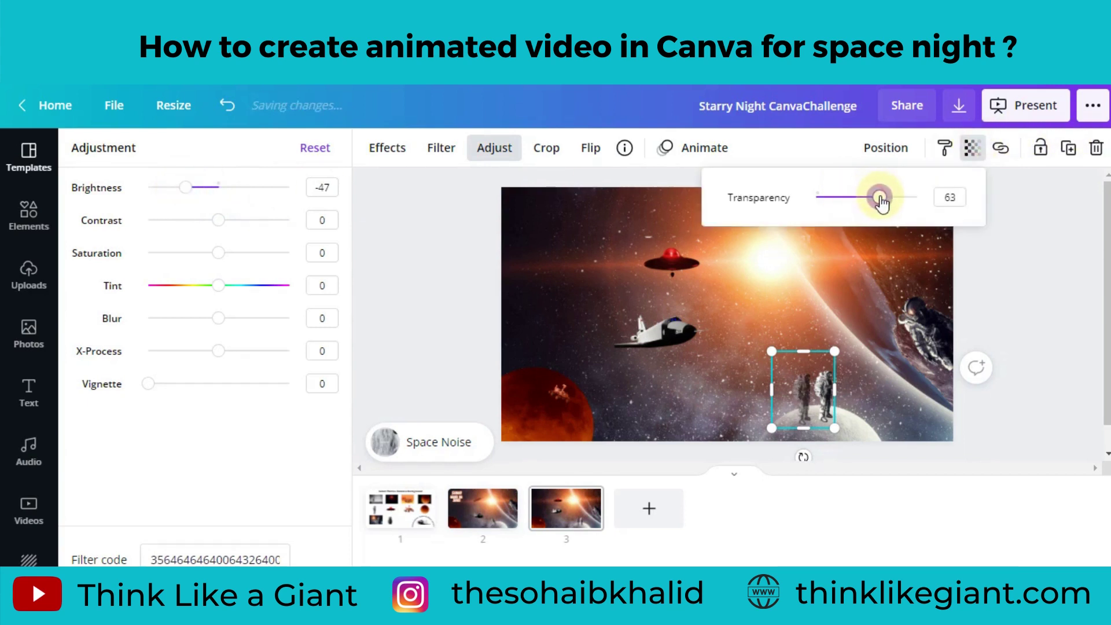
- Move the dark copy against the original astronaut and try flipping it horizontally and vertically
left_click_drag(794, 402, 806, 399)
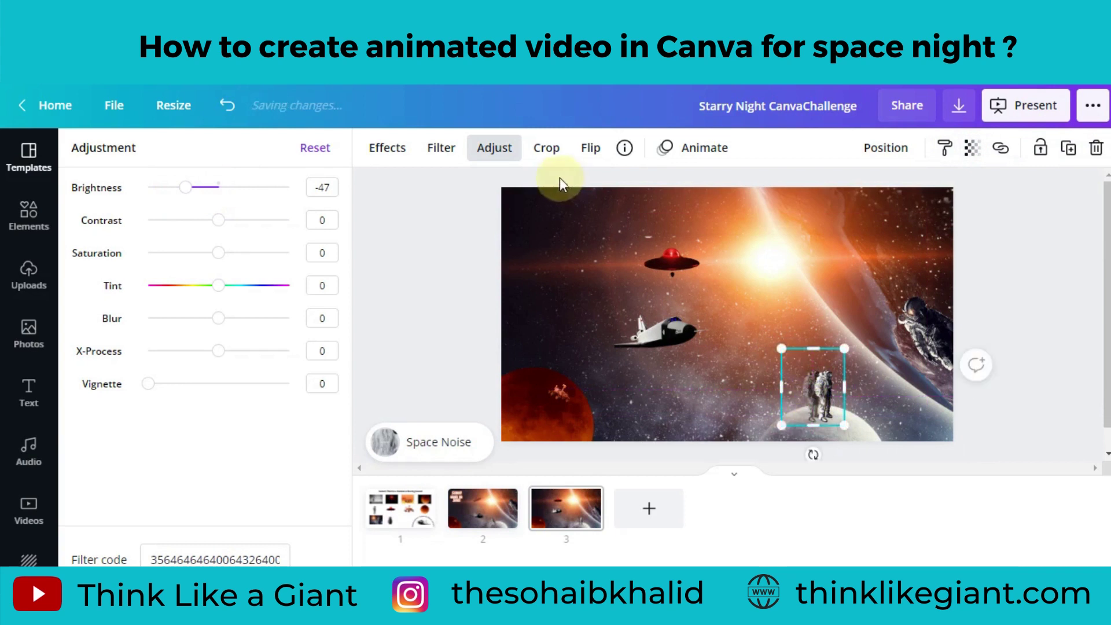
left_click(593, 148)
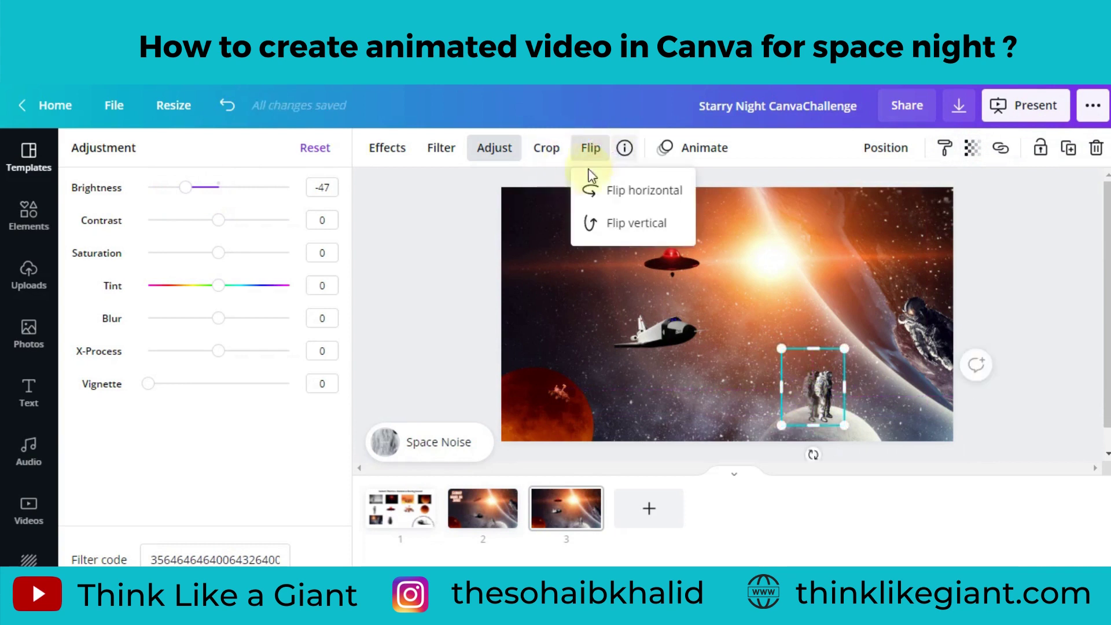
left_click(639, 194)
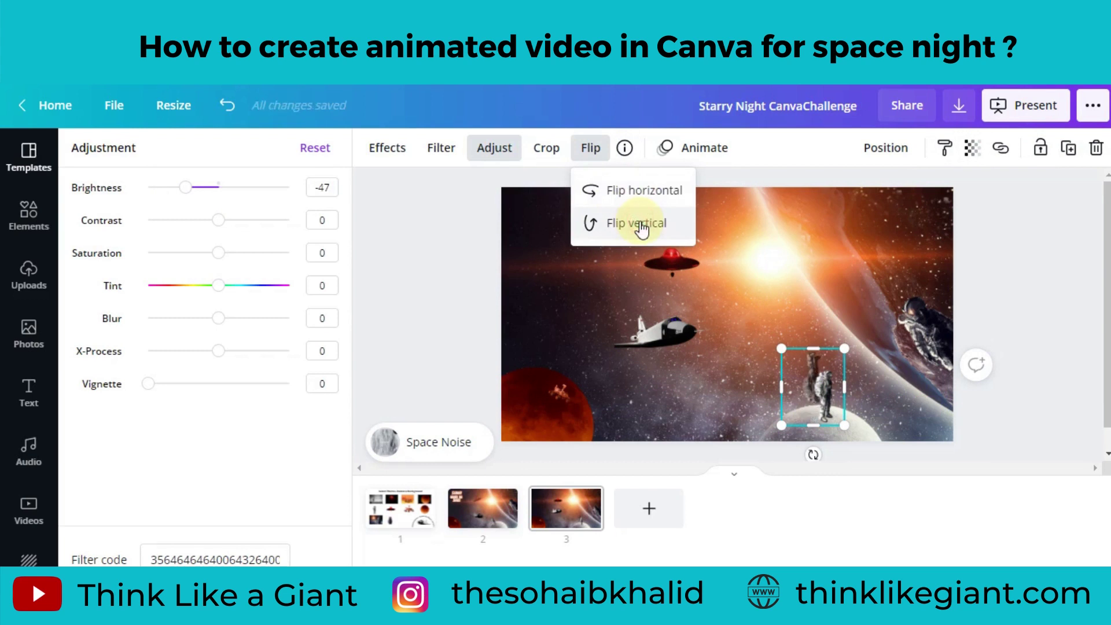
left_click(640, 224)
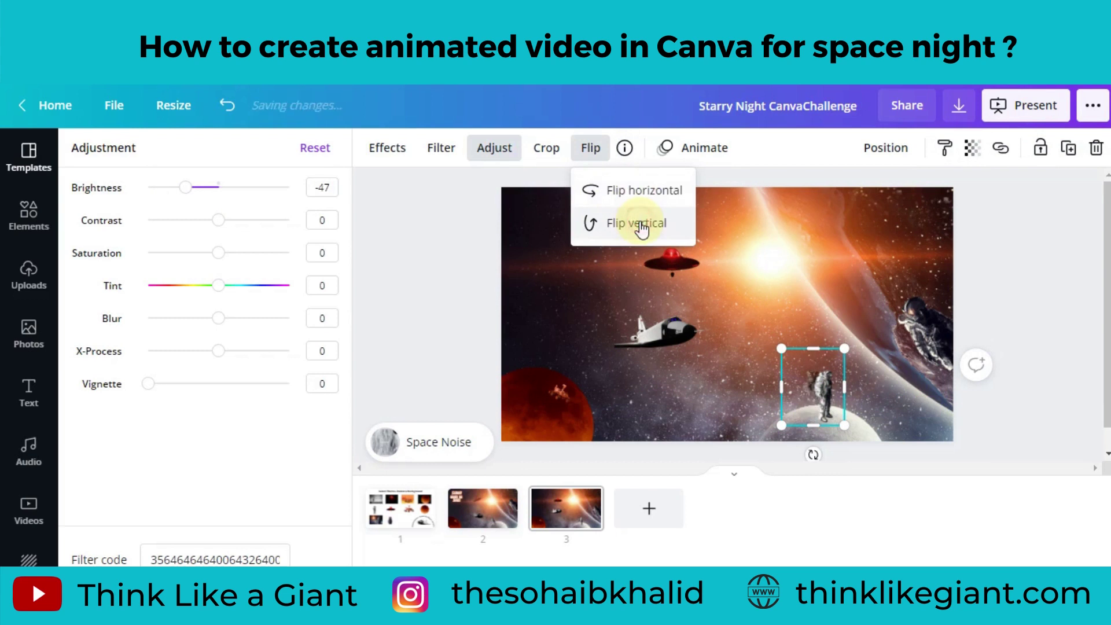
- Rotate the dark copy onto its side and place it at the standing astronaut's feet as a shadow
left_click_drag(813, 455, 707, 420)
left_click_drag(701, 393, 723, 391)
left_click_drag(807, 384, 783, 418)
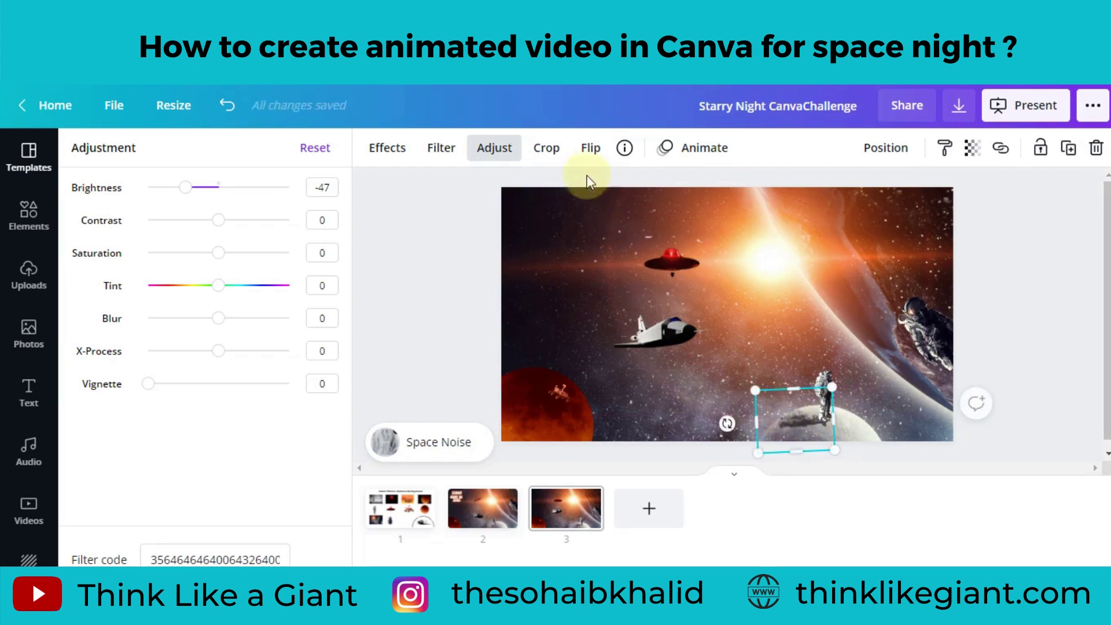
- Flip the shadow copy horizontally, then tilt and shift it to follow the moon's curve from the astronaut's feet
left_click(591, 147)
left_click(614, 191)
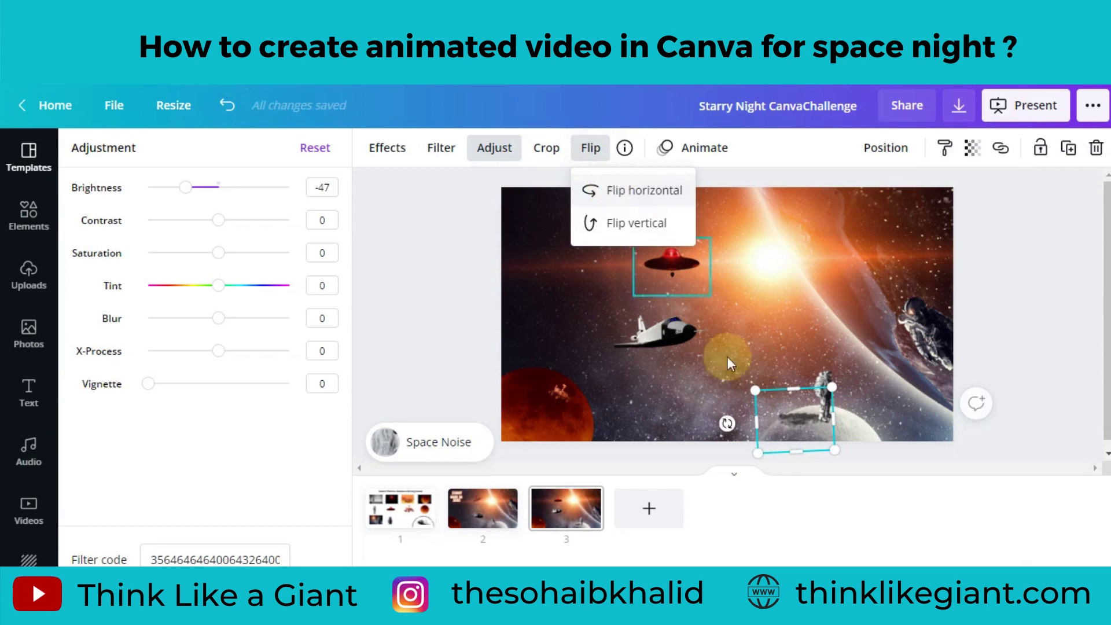
left_click_drag(759, 452, 737, 434)
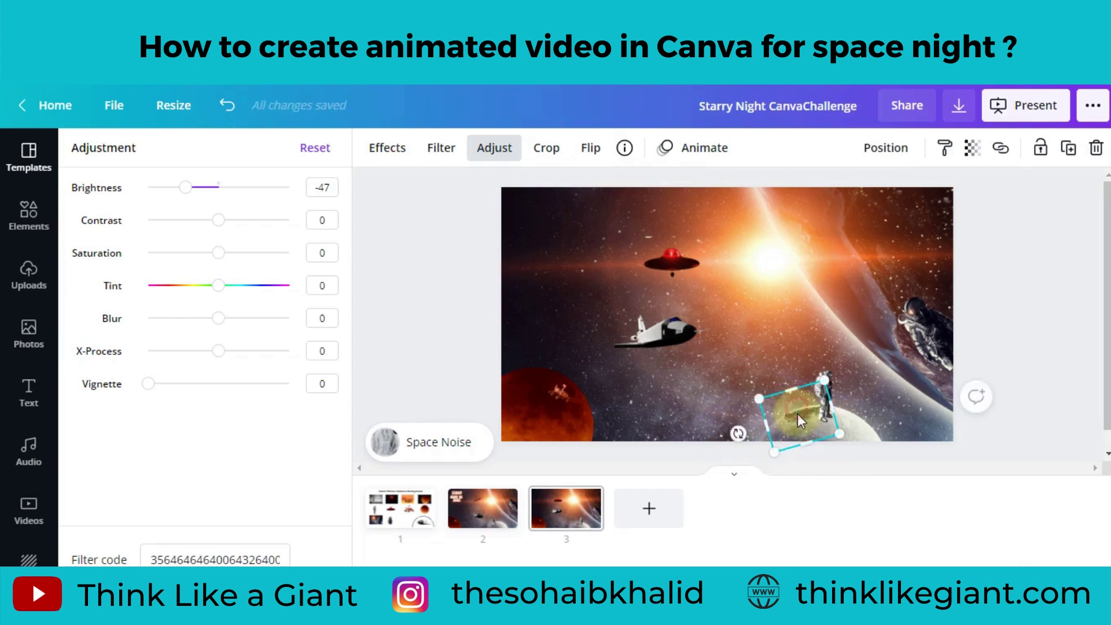
left_click_drag(797, 414, 800, 418)
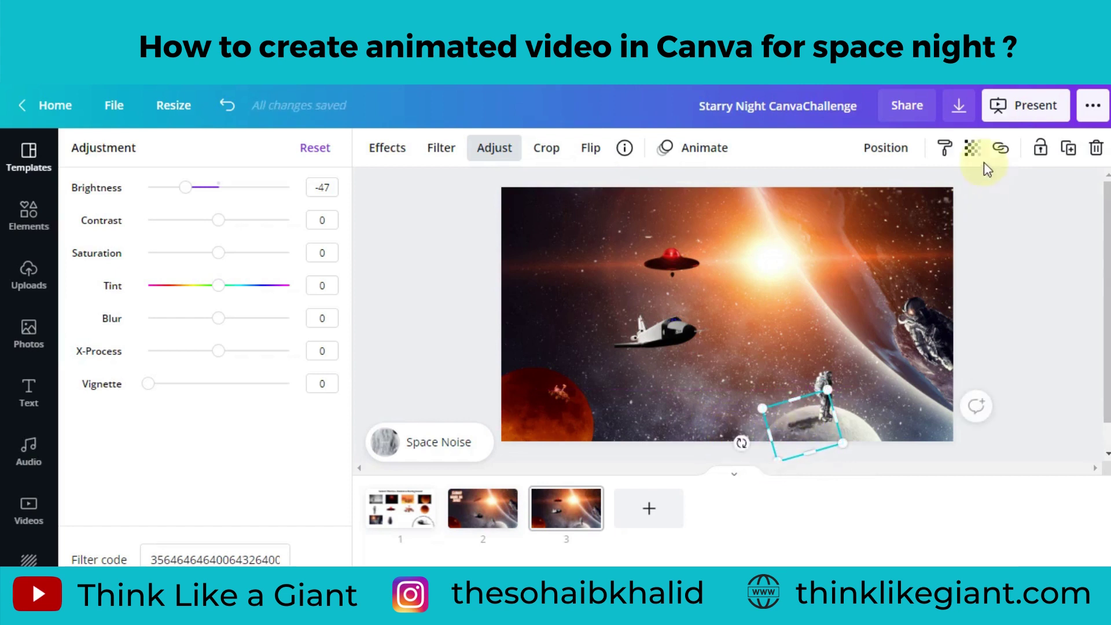
- Set the transparency of the astronaut's shadow copy to 30 and deselect it
left_click_drag(916, 197, 848, 203)
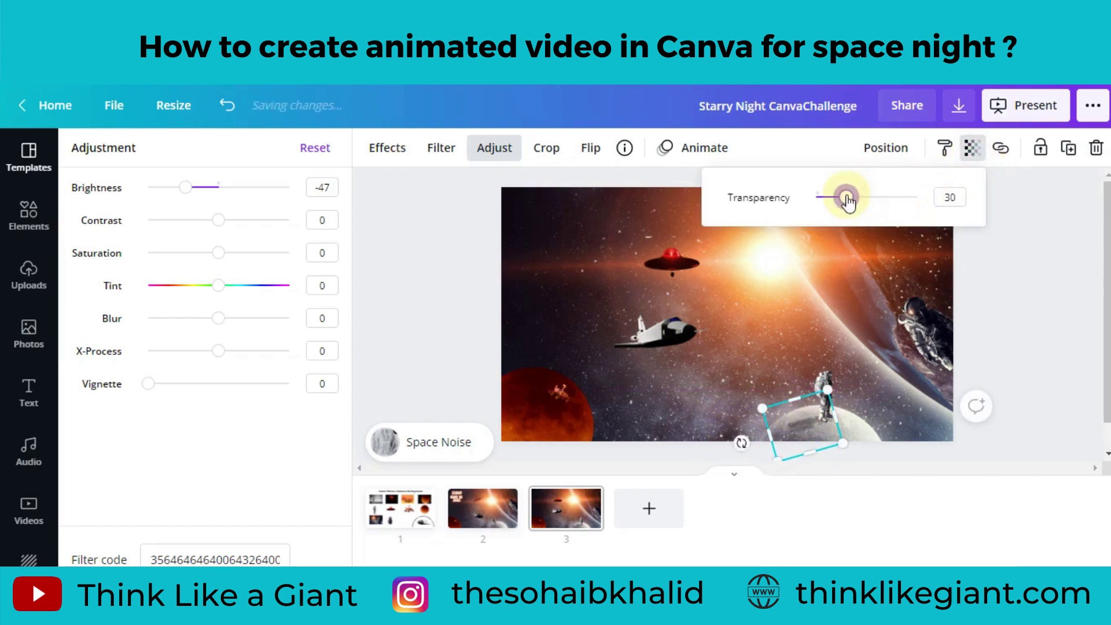
left_click(1041, 321)
left_click(1040, 322)
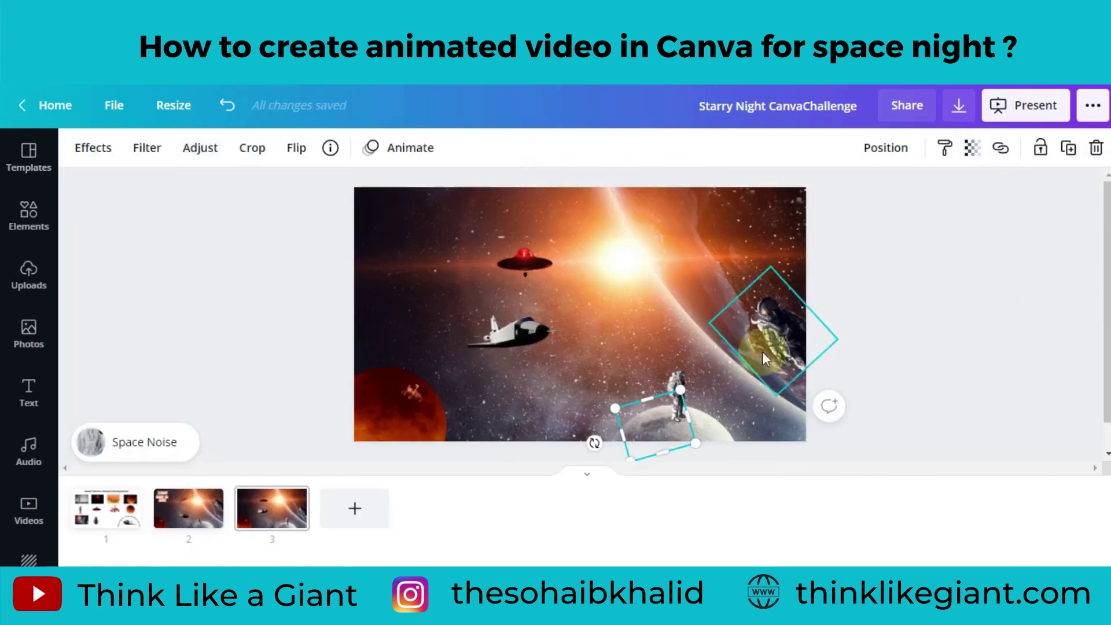
left_click(586, 339)
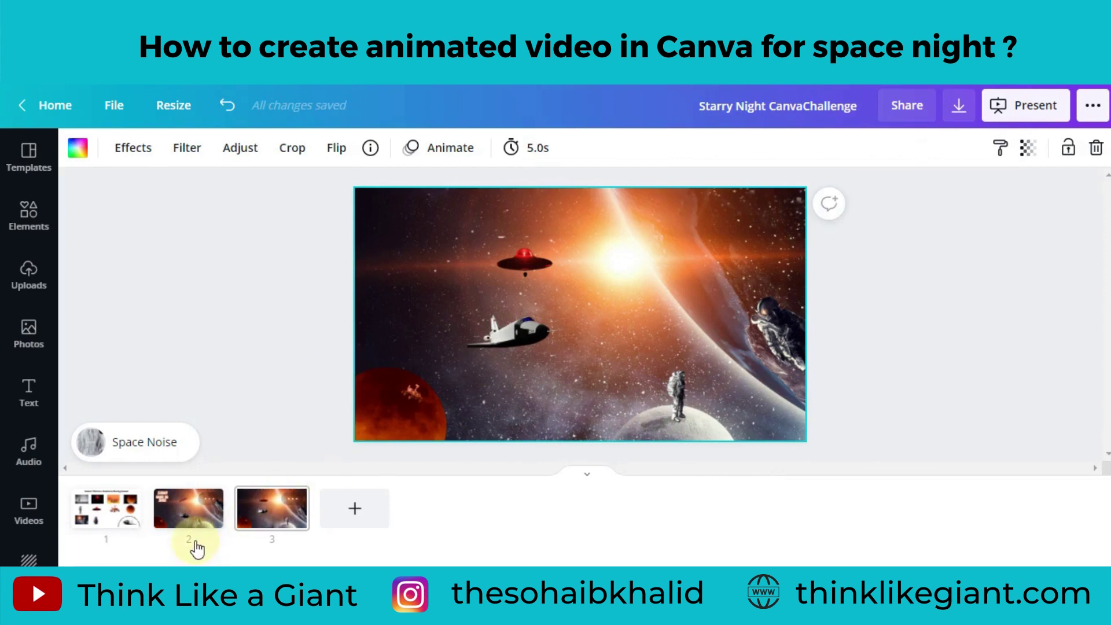
- Check pages 1 and 2 for reference, then tilt the UFO slightly counter-clockwise on page 3 and set its transparency to 63
left_click(107, 520)
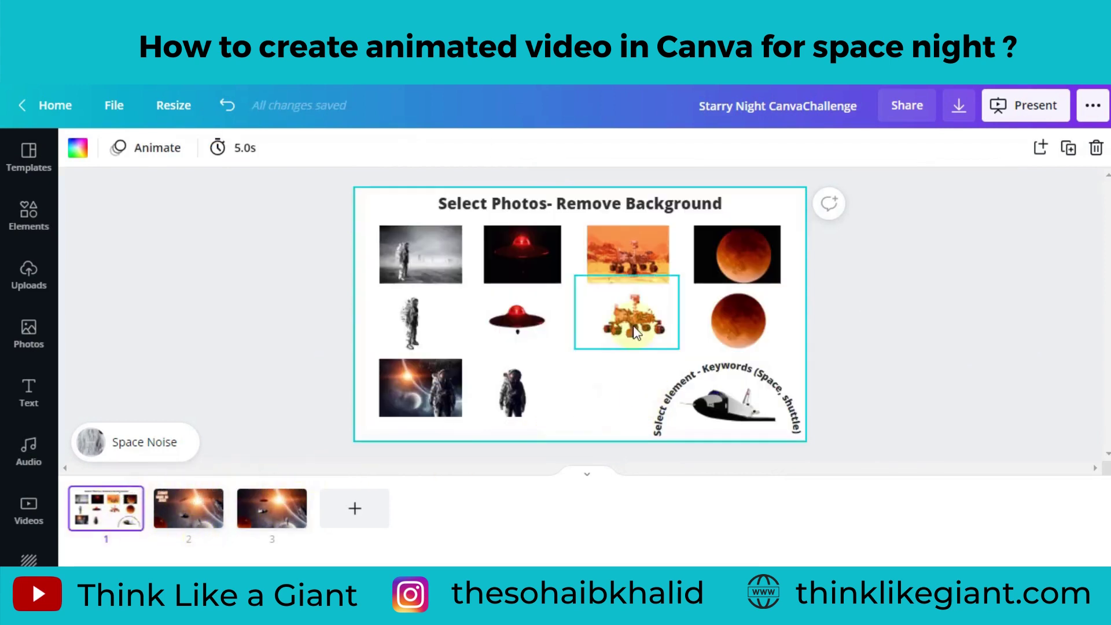
left_click(210, 522)
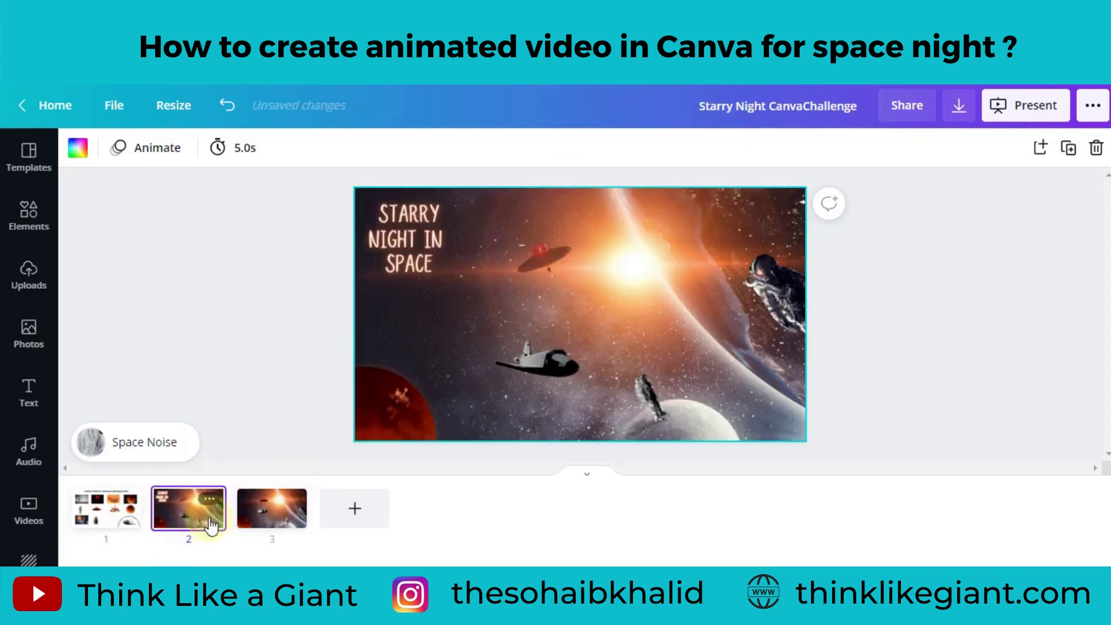
left_click(258, 519)
left_click(523, 262)
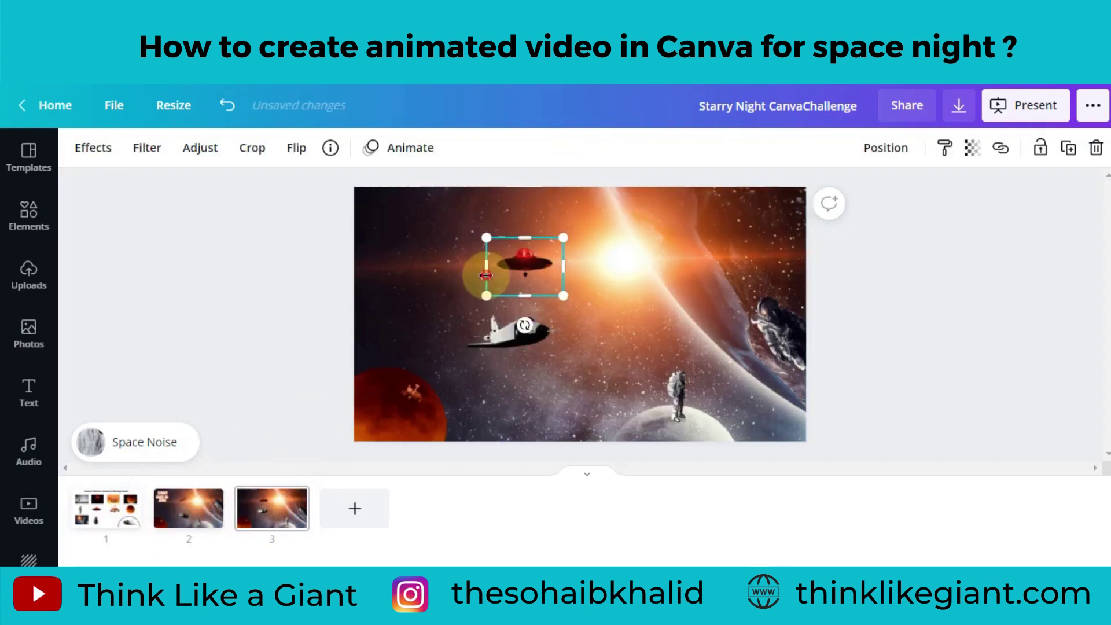
left_click_drag(525, 325, 502, 297)
left_click(972, 148)
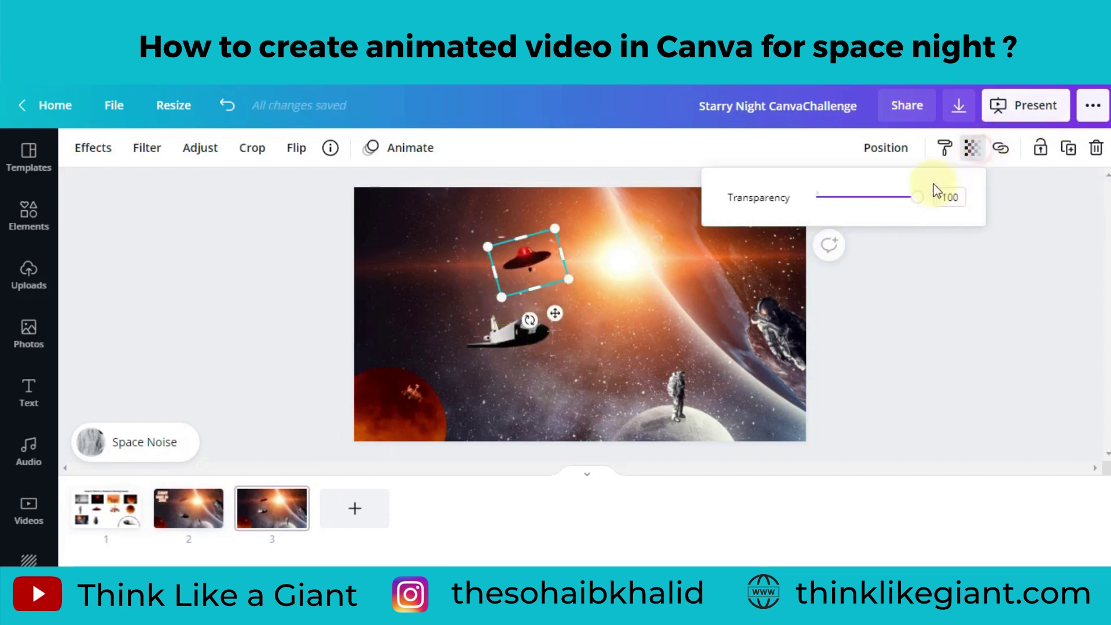
left_click_drag(921, 199, 887, 201)
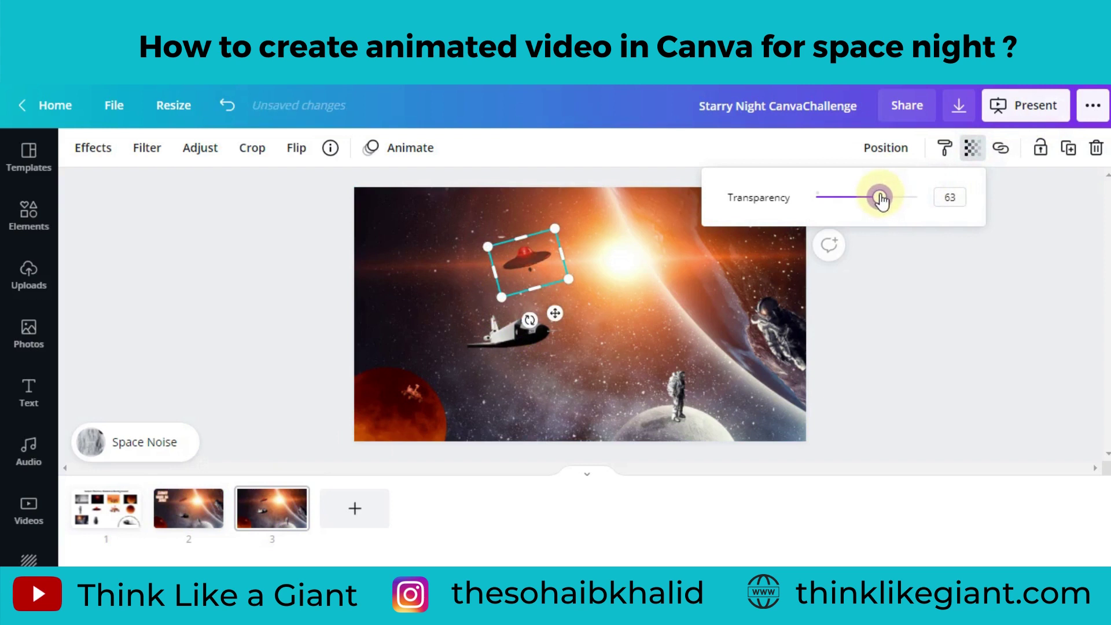
- Set the transparency of the space shuttle on page 3 to 79
left_click(516, 335)
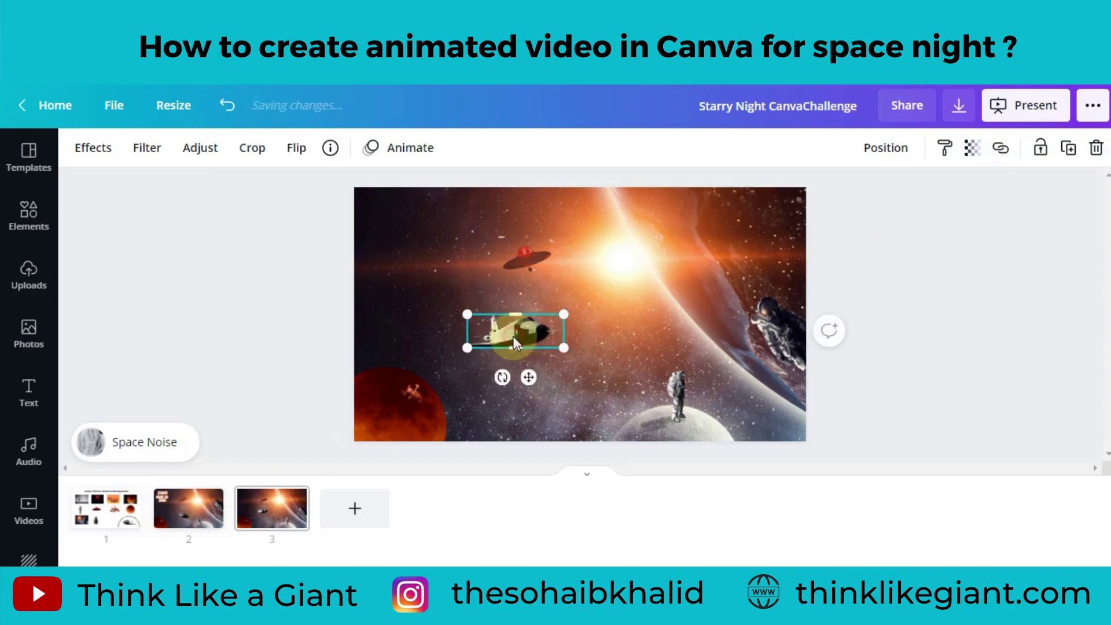
left_click(972, 148)
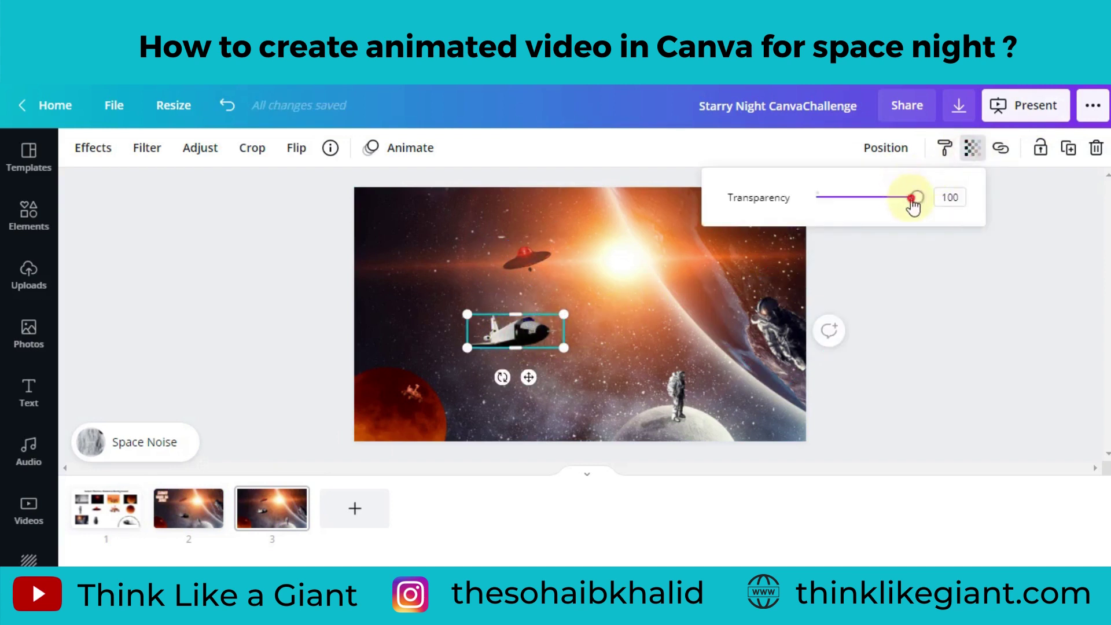
left_click_drag(914, 206, 898, 200)
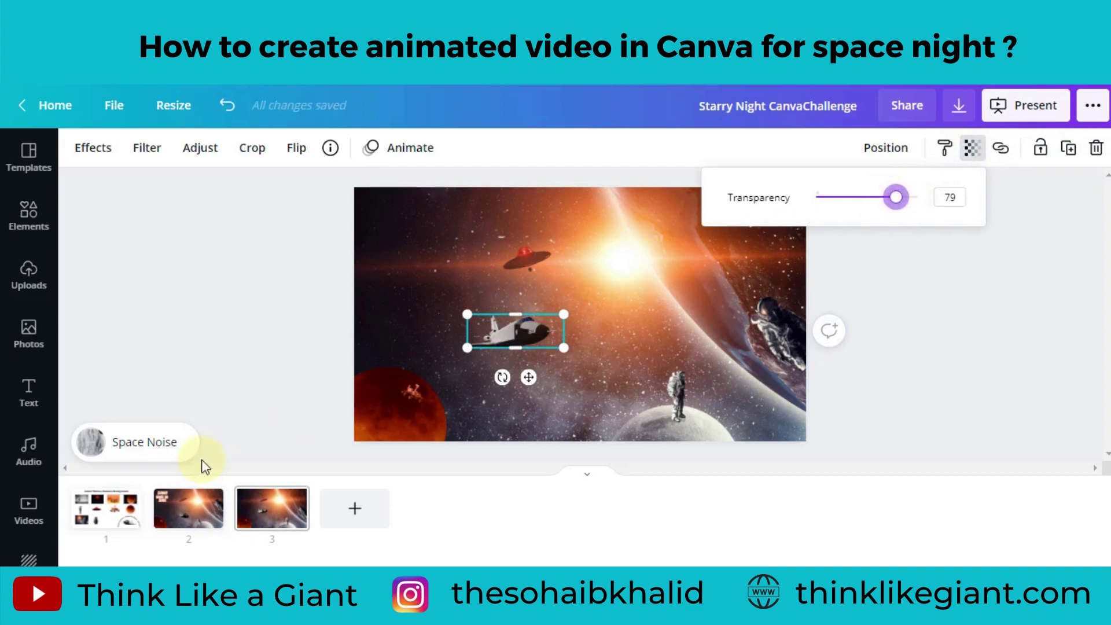
- Copy the "Starry Night in Space" title from page 2 onto page 3 and check its text effect
left_click(179, 521)
left_click(371, 243)
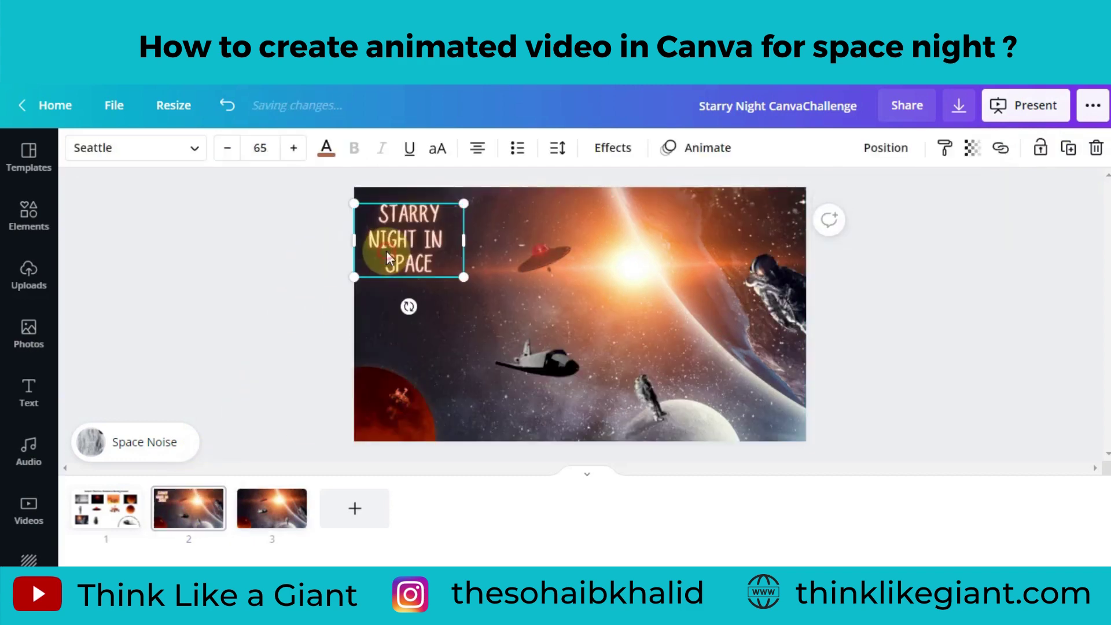
left_click(286, 535)
left_click(399, 278)
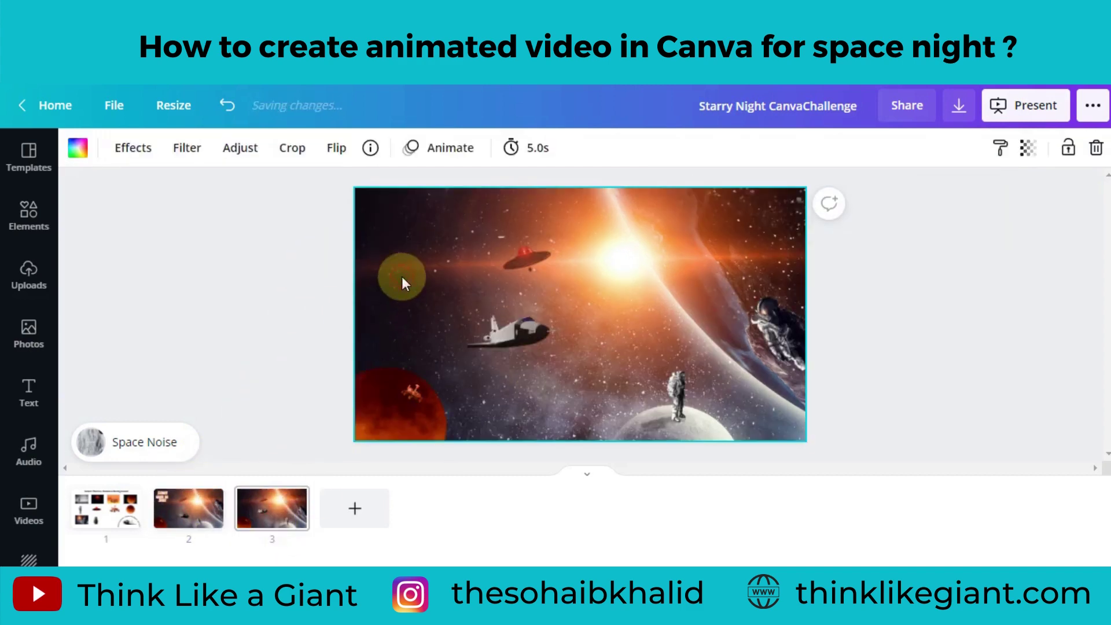
left_click(405, 247)
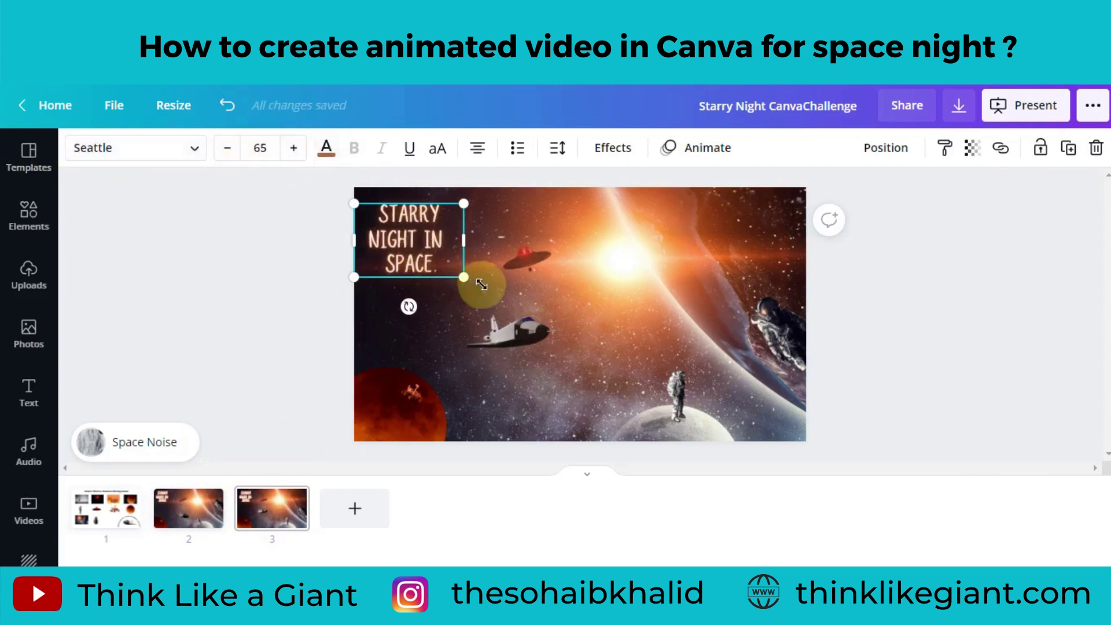
left_click(608, 149)
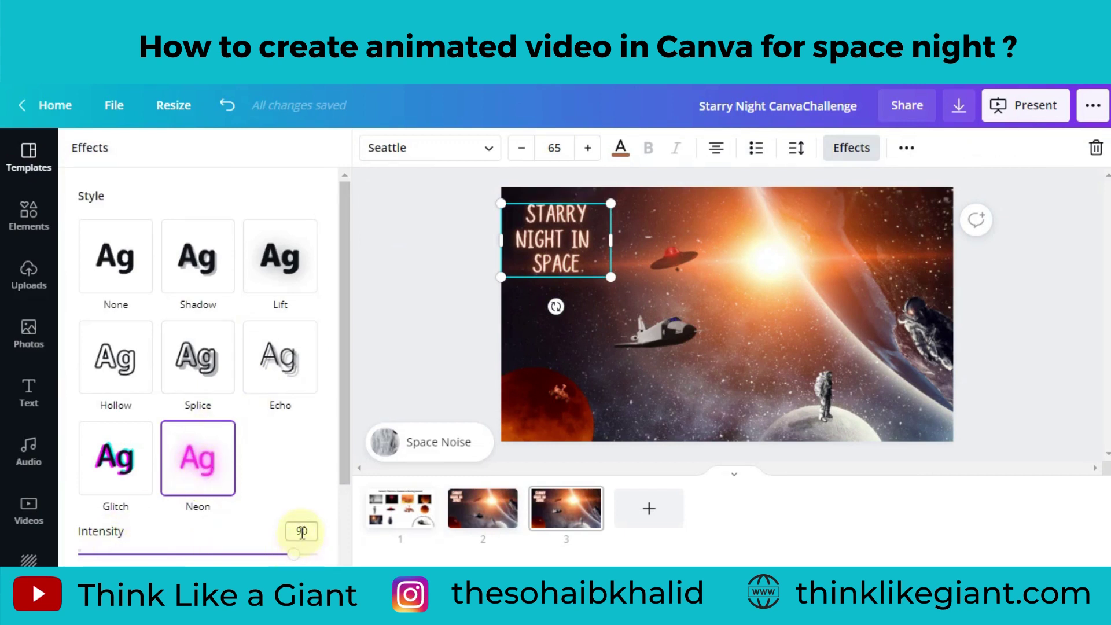
left_click(774, 310)
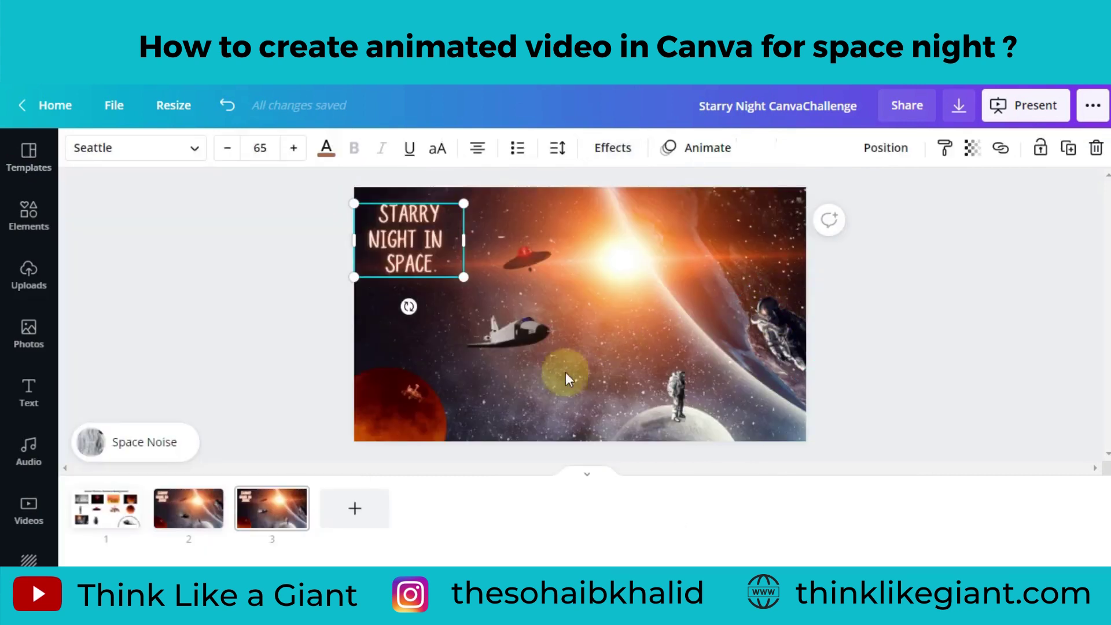
left_click(247, 330)
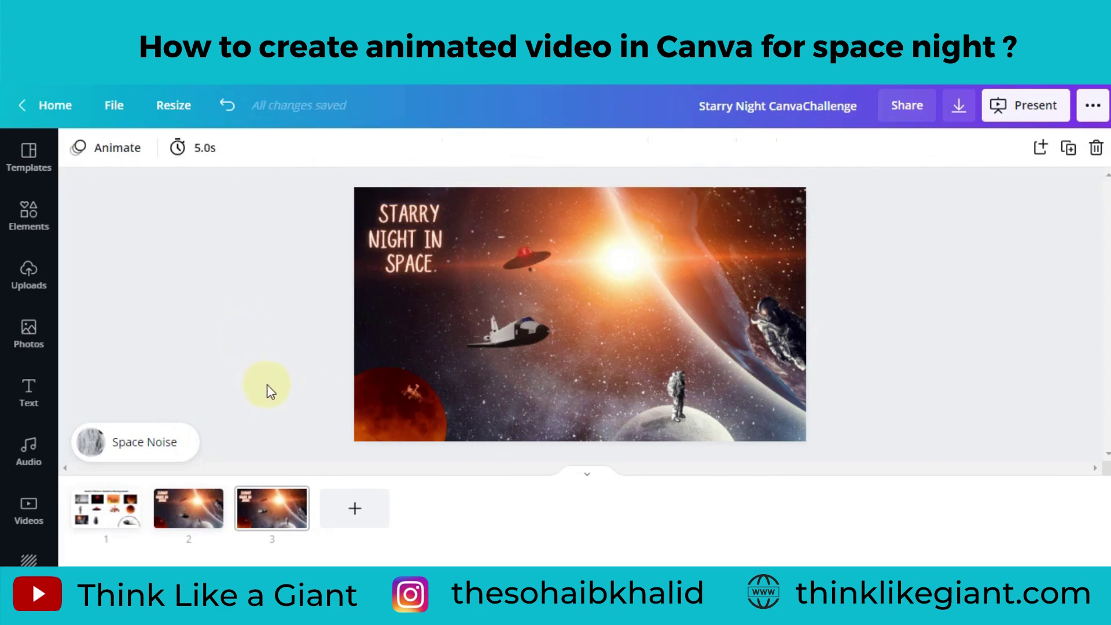
- Apply the Drift photo animation to the red UFO on page 3
left_click(524, 262)
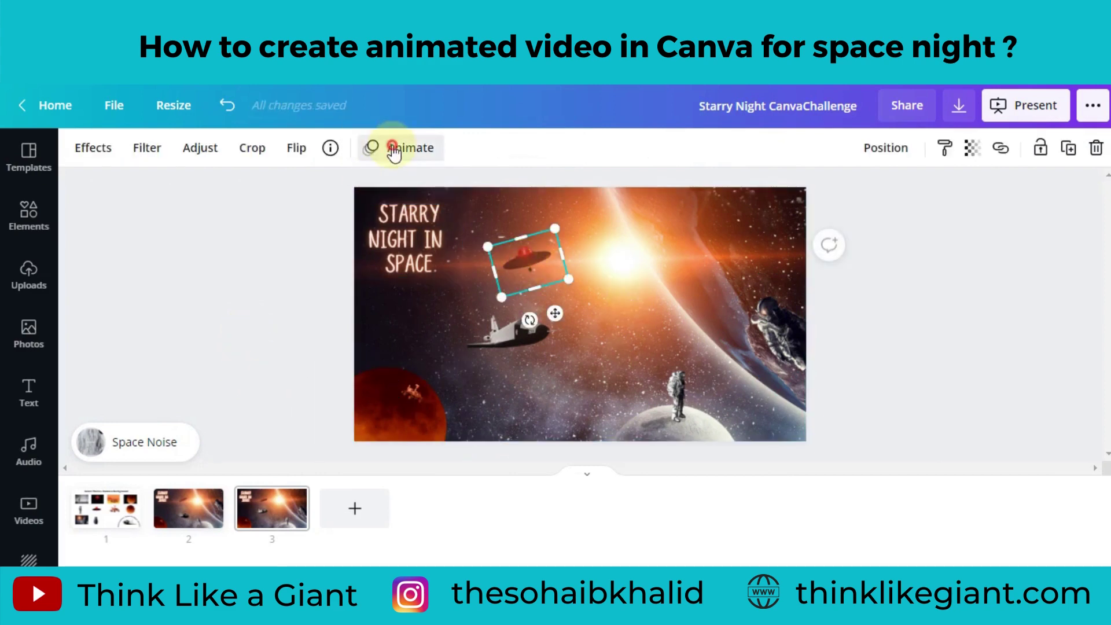
left_click(394, 149)
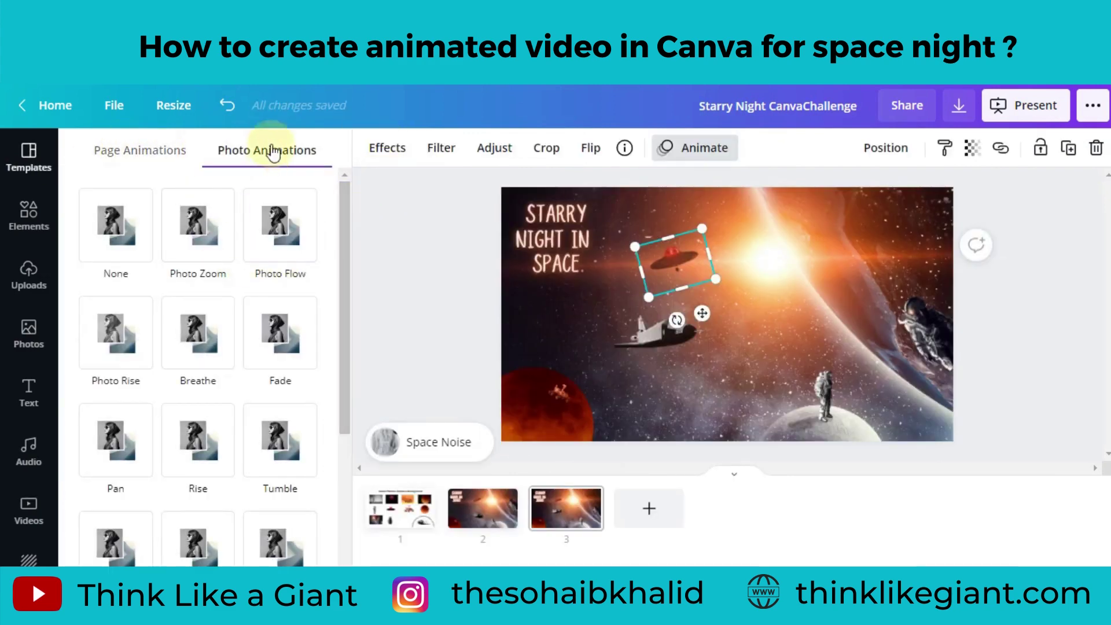
left_click(208, 461)
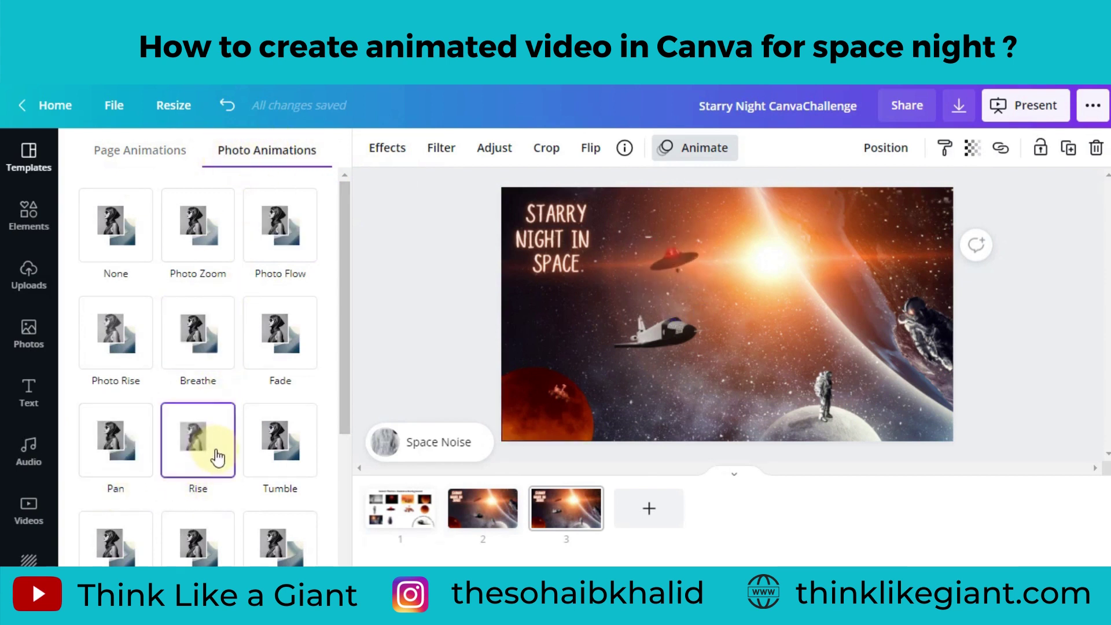
scroll(249, 359, "down", 4)
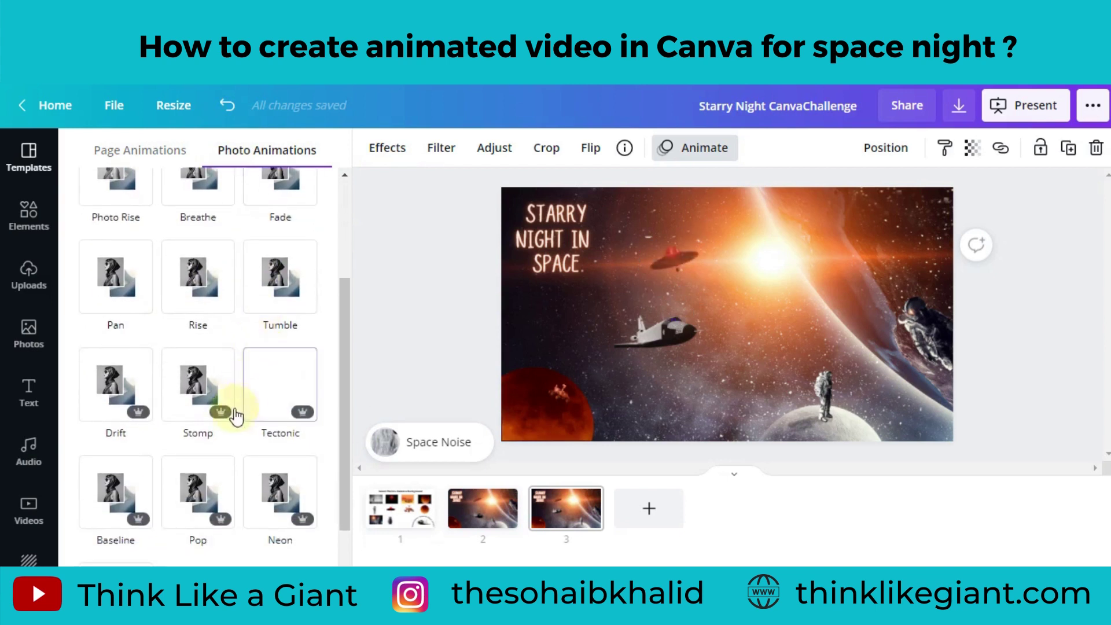
left_click(123, 398)
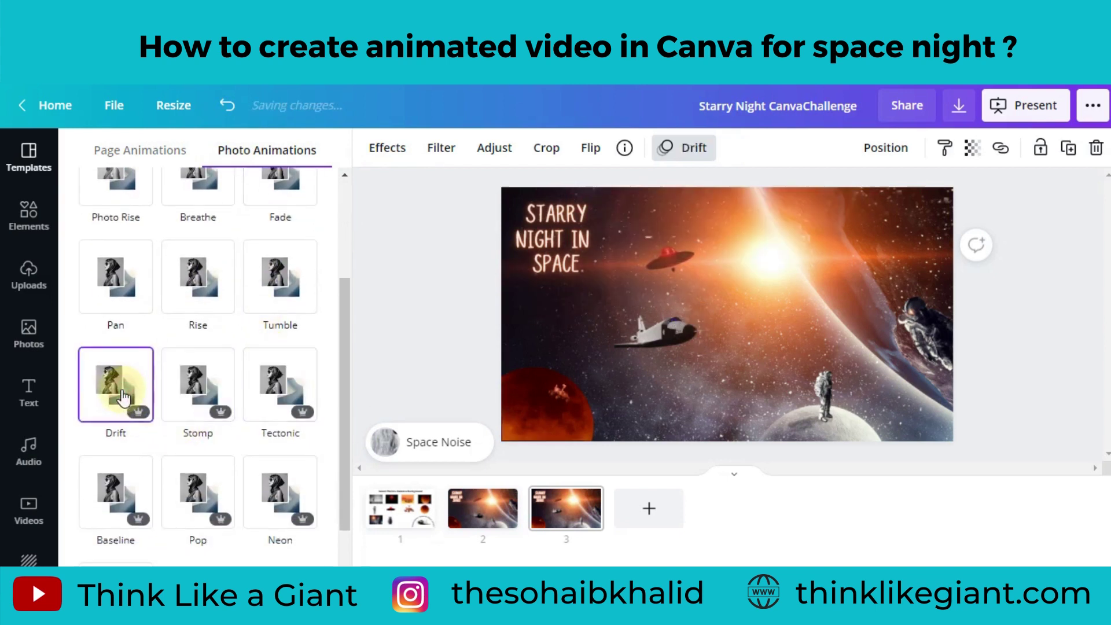
- Apply the Drift photo animation to the space shuttle and the floating astronaut
left_click(663, 339)
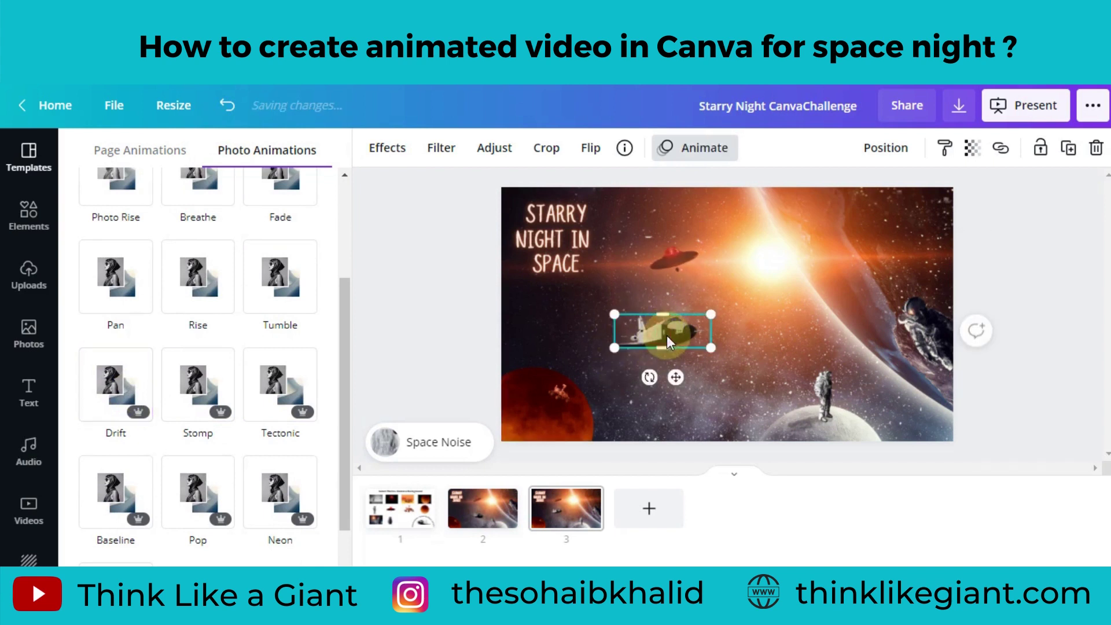
left_click(113, 383)
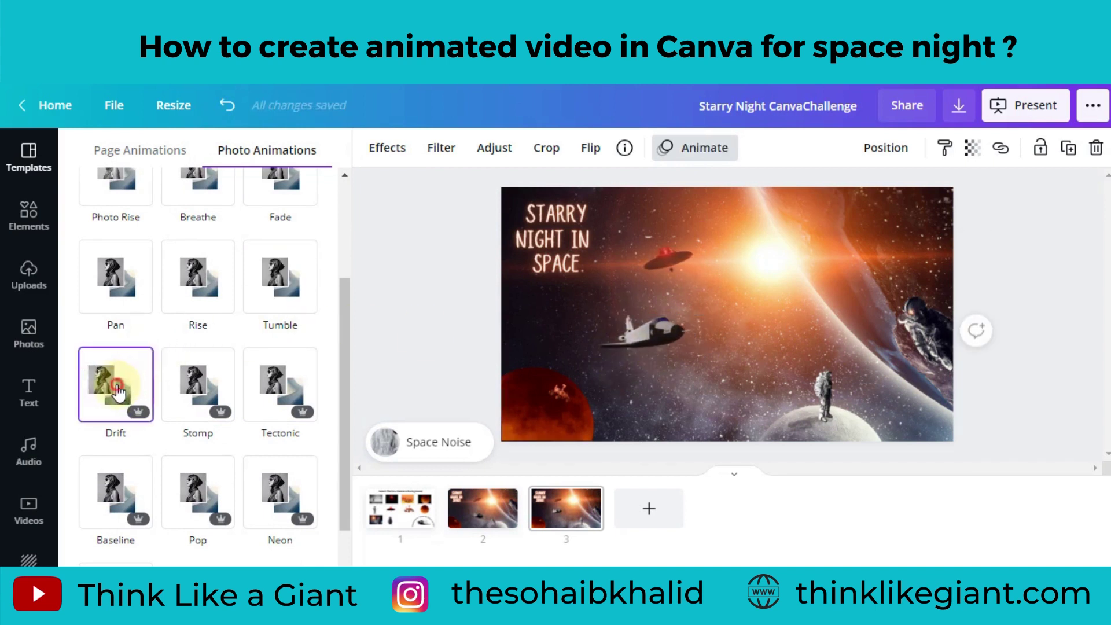
left_click(929, 331)
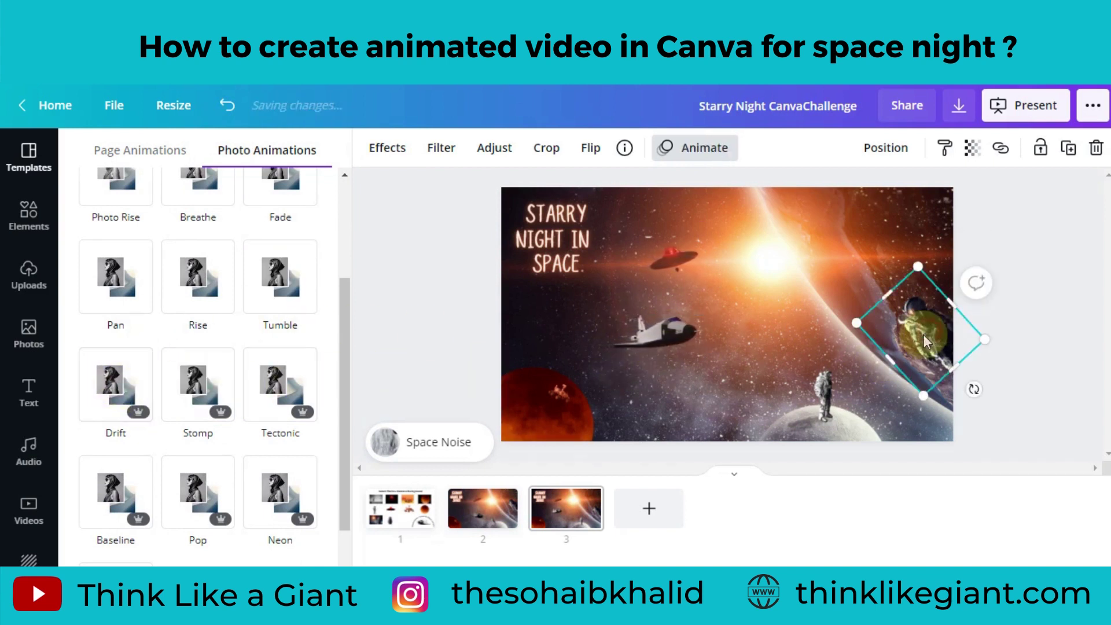
left_click(119, 399)
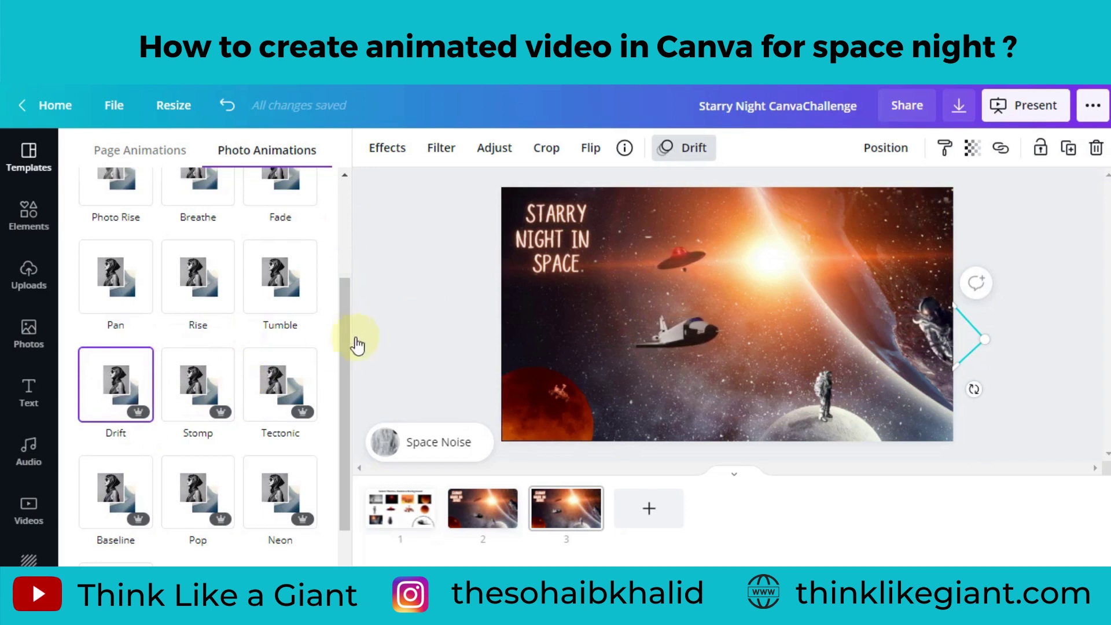
scroll(342, 344, "up", 3)
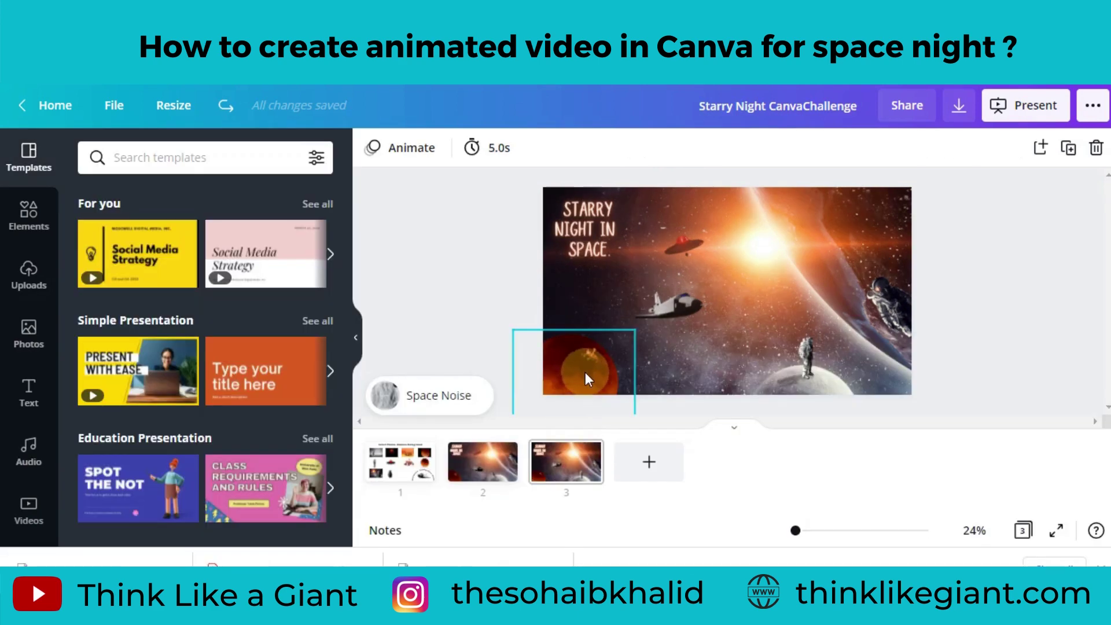
- Add a Glow shadow effect to the red planet and open the glow's settings
left_click(585, 372)
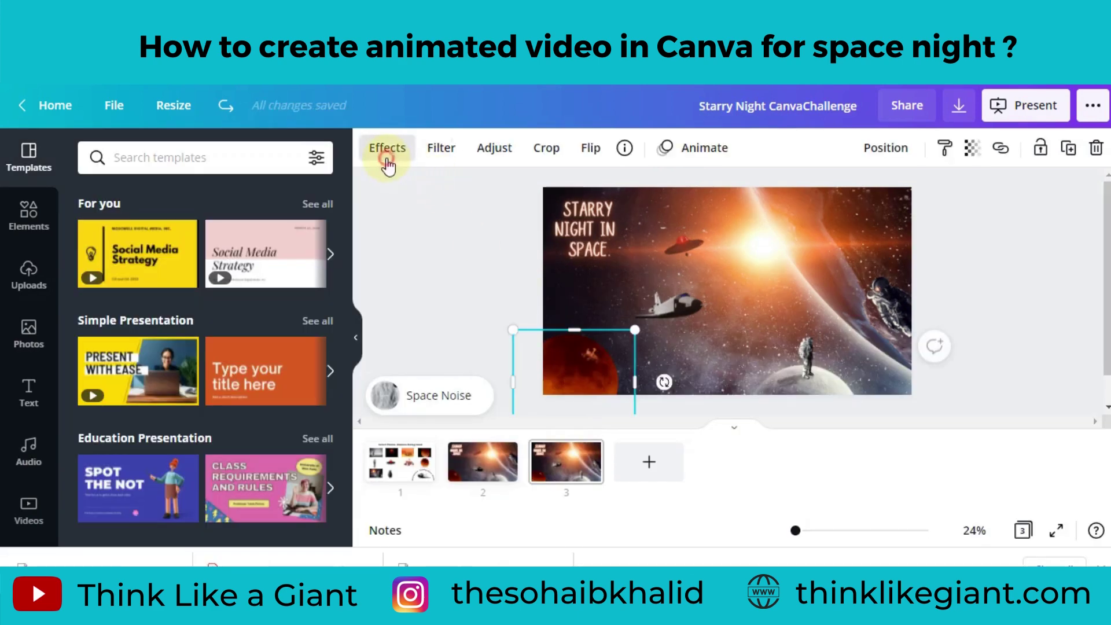
left_click(388, 152)
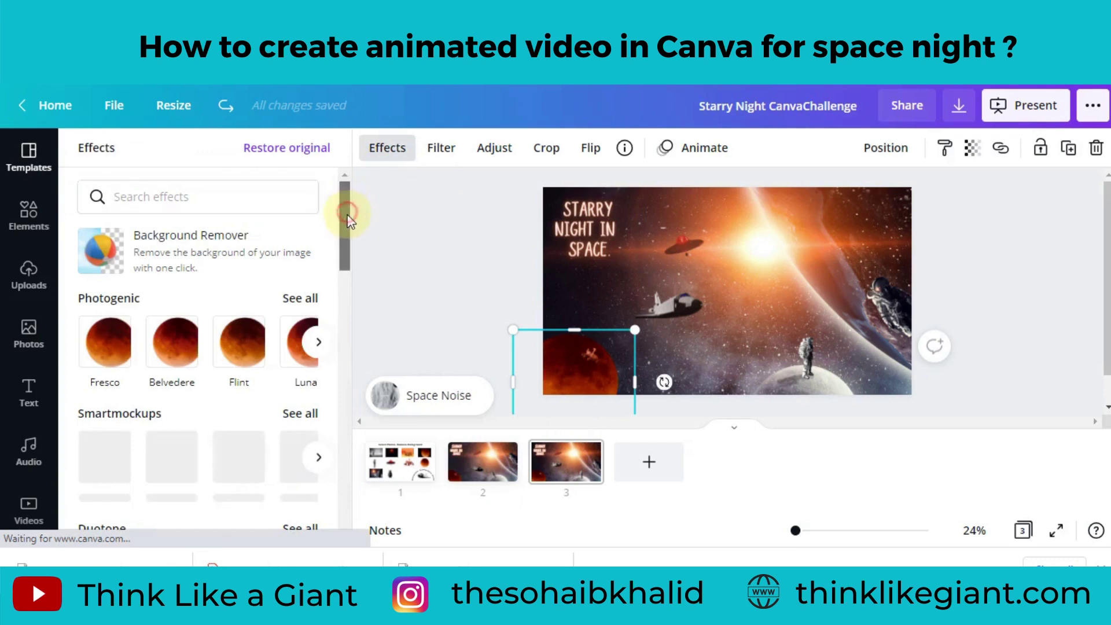
left_click_drag(348, 215, 340, 448)
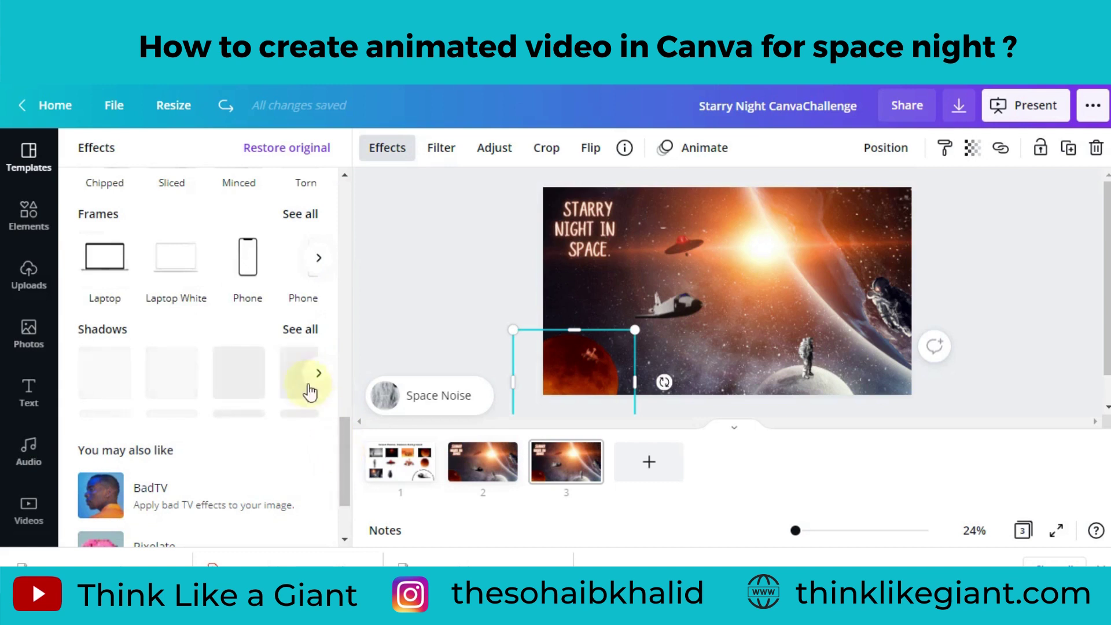
left_click(97, 378)
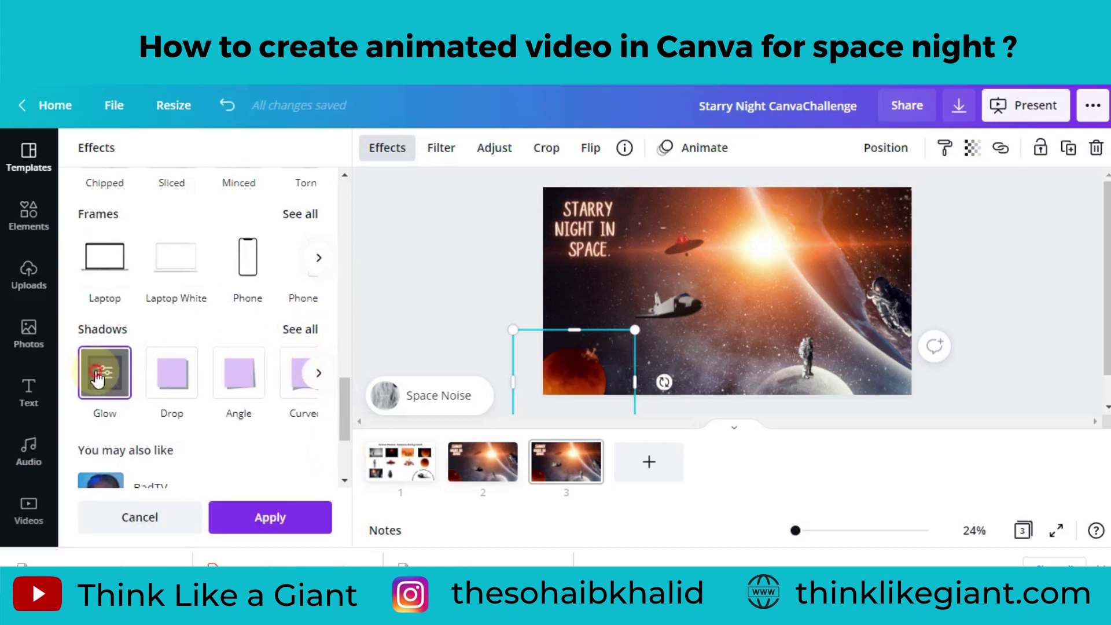
left_click(97, 376)
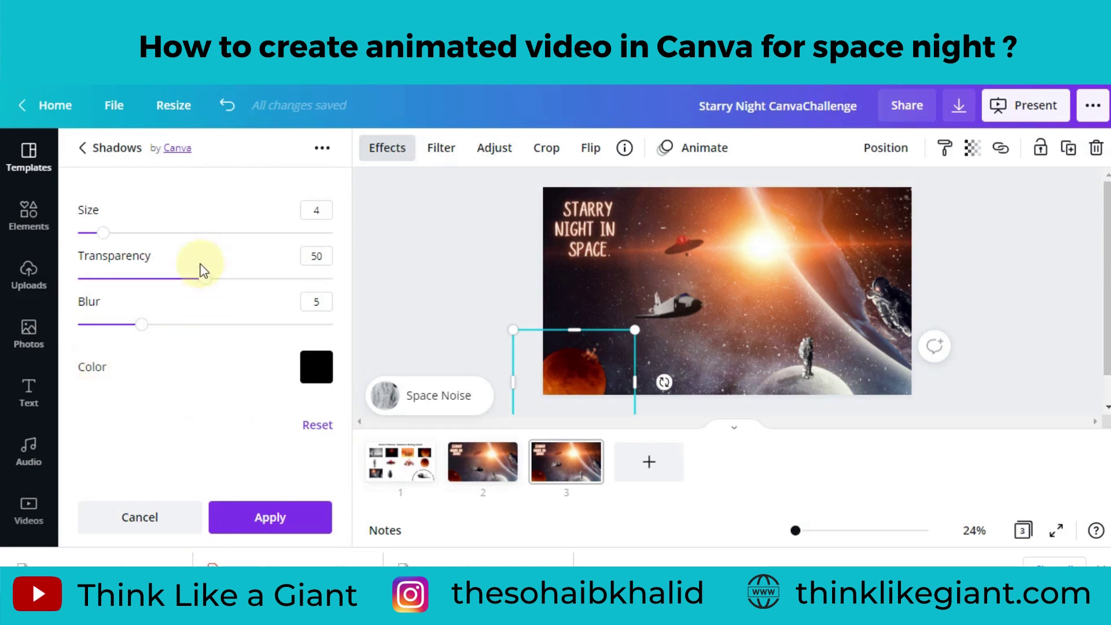
- Set the red planet's glow to size 7, transparency 60 and blur 12 with the rust-brown document color, and apply it
left_click_drag(106, 238, 132, 239)
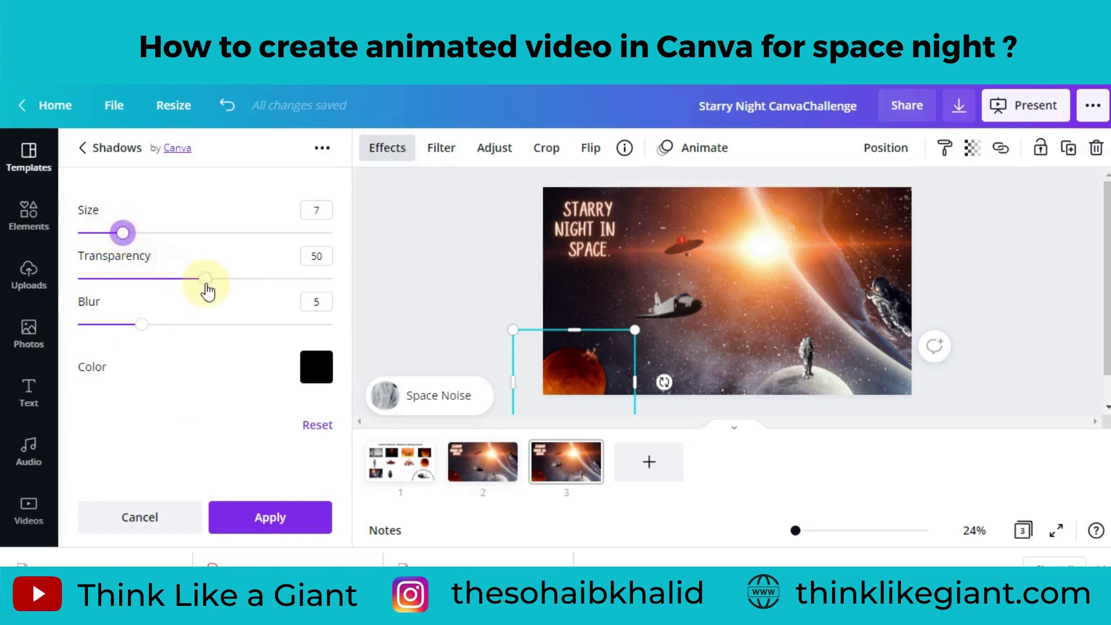
left_click_drag(207, 282, 248, 285)
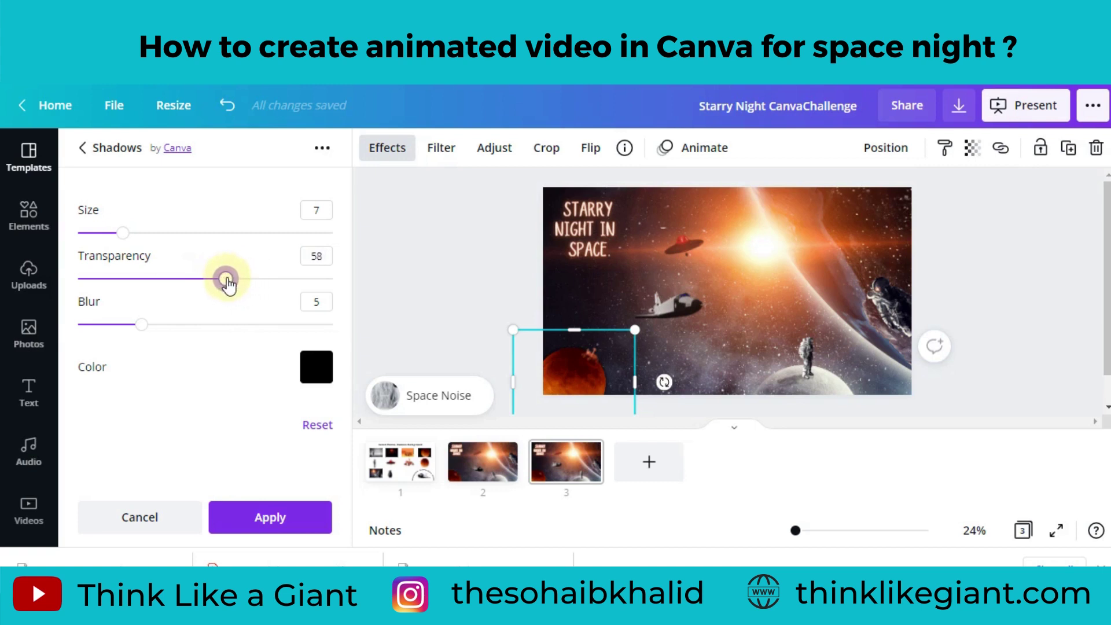
left_click(316, 369)
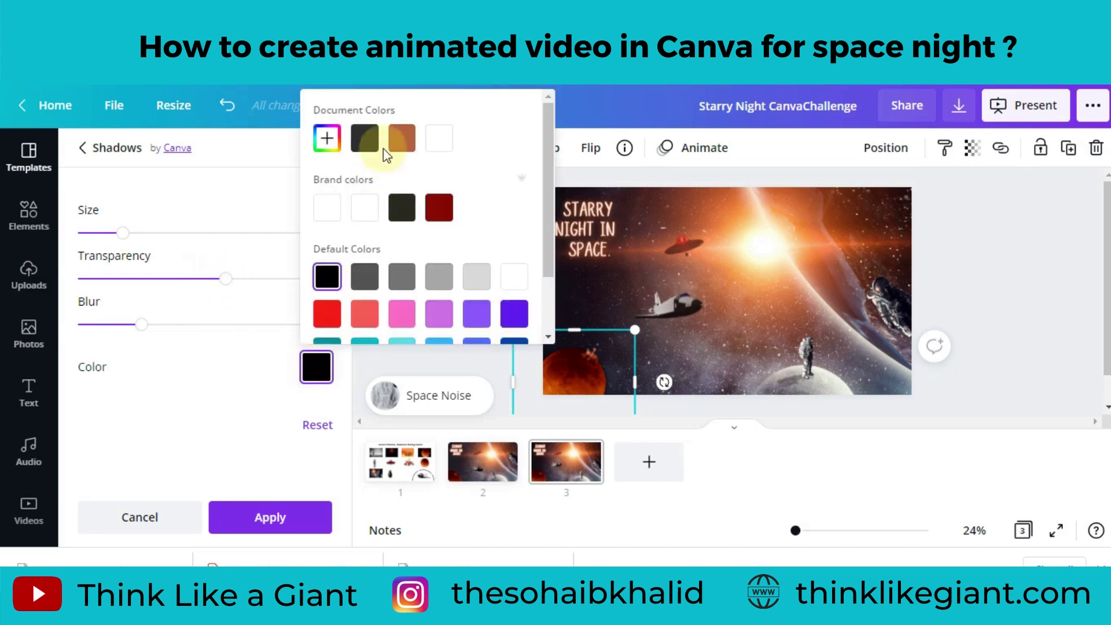
left_click(400, 139)
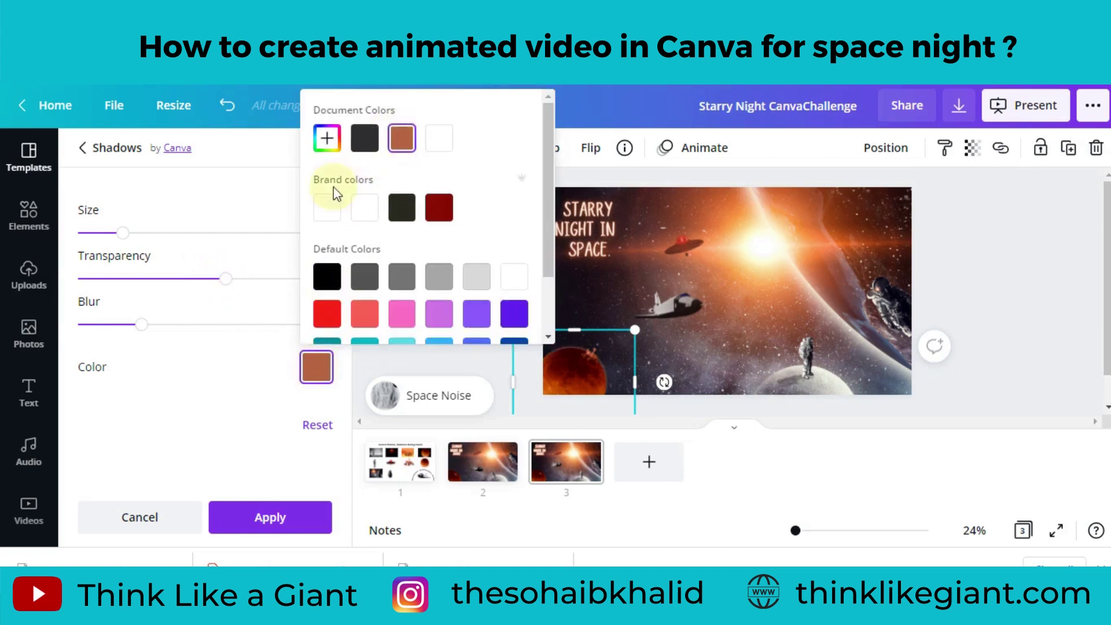
mouse_move(228, 280)
left_mouse_down()
mouse_move(272, 282)
mouse_move(221, 283)
mouse_move(230, 281)
left_mouse_up()
left_click_drag(146, 331, 215, 333)
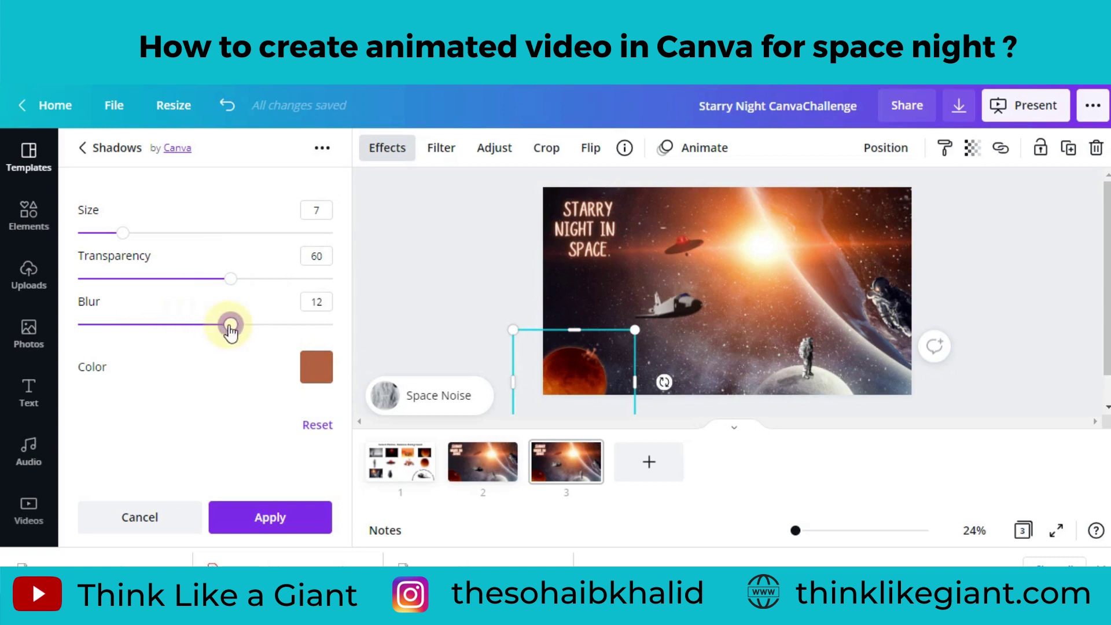
left_click(305, 520)
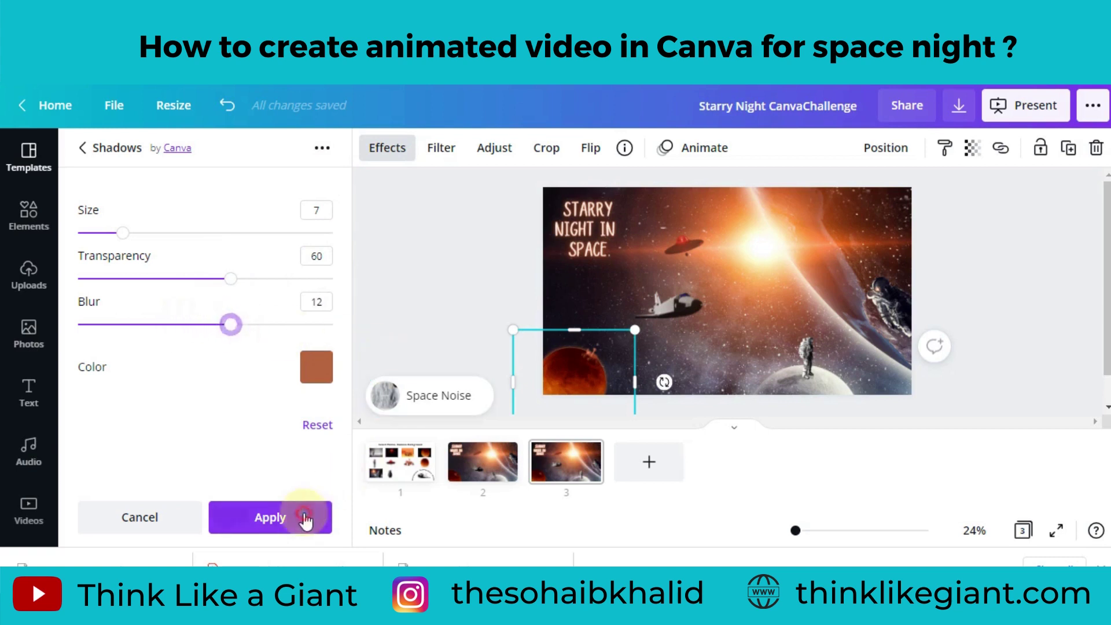
- Enlarge the red planet slightly and reposition it in the lower-left corner of the page 3 scene
mouse_move(512, 333)
left_mouse_down()
mouse_move(479, 312)
mouse_move(502, 320)
left_mouse_up()
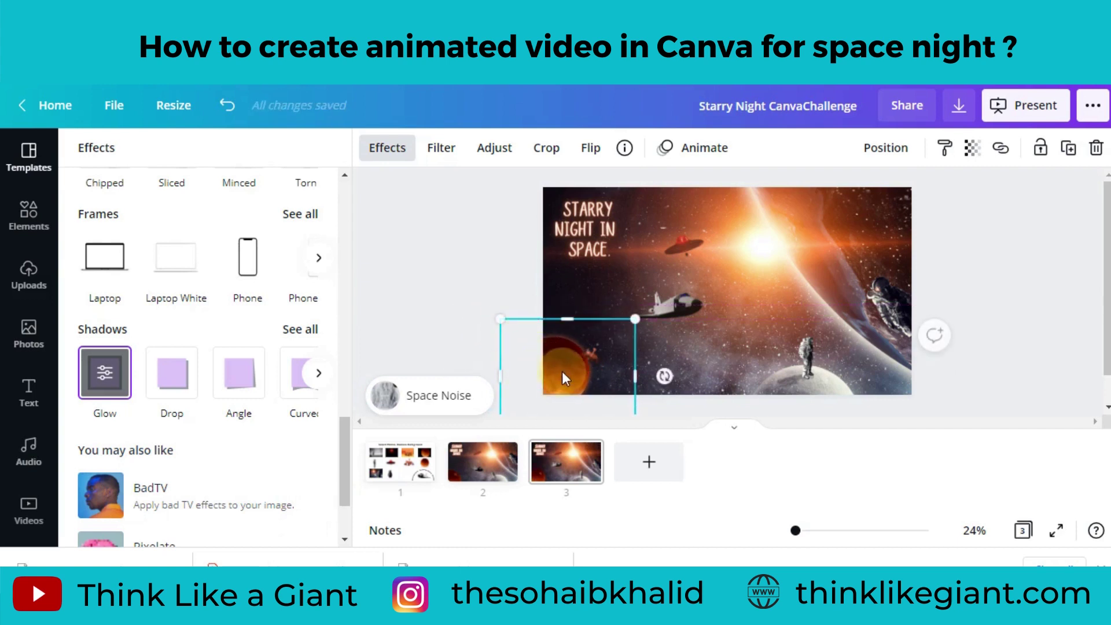
left_click_drag(558, 366, 561, 365)
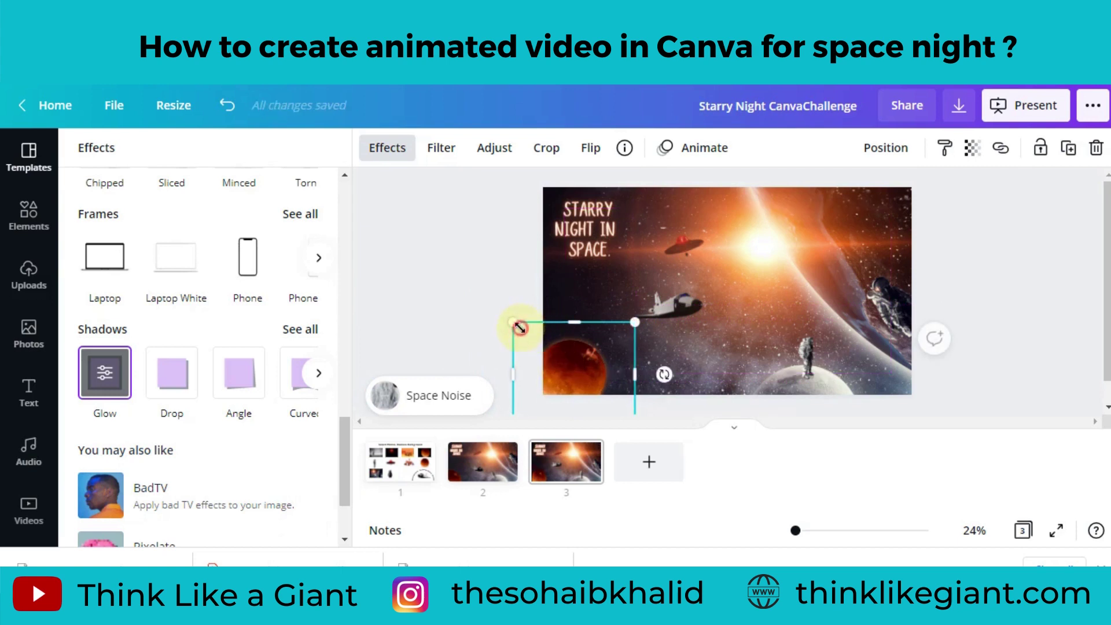
left_click_drag(520, 327, 492, 305)
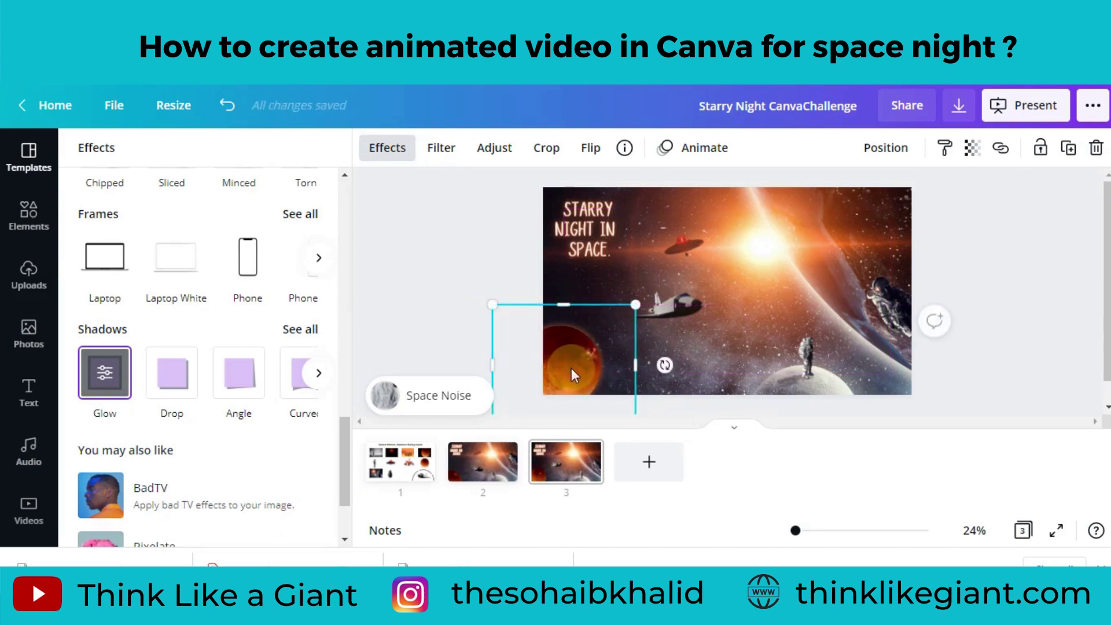
left_click_drag(571, 369, 578, 376)
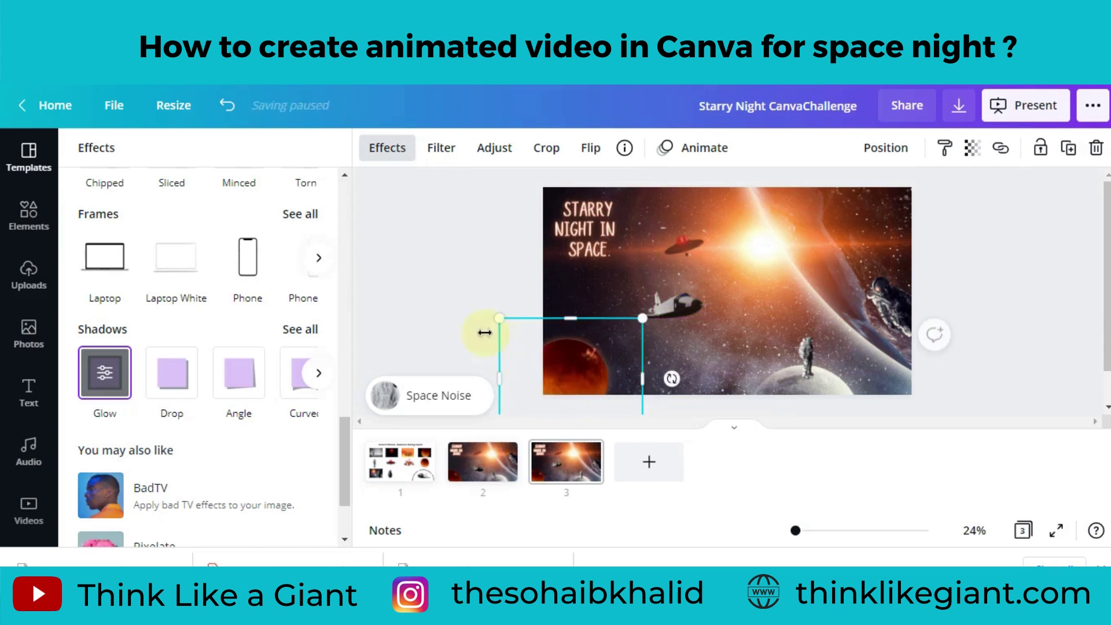
left_click(456, 314)
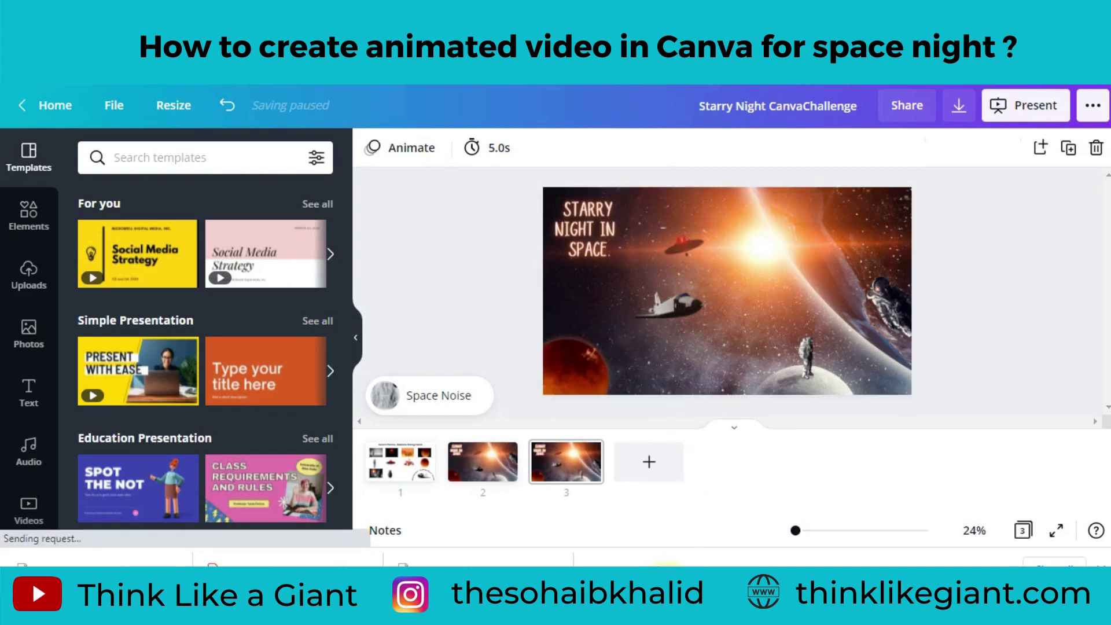
- Search the audio library for "space" and add the Space Noise track to the design
left_click(355, 337)
scroll(30, 272, "down", 2)
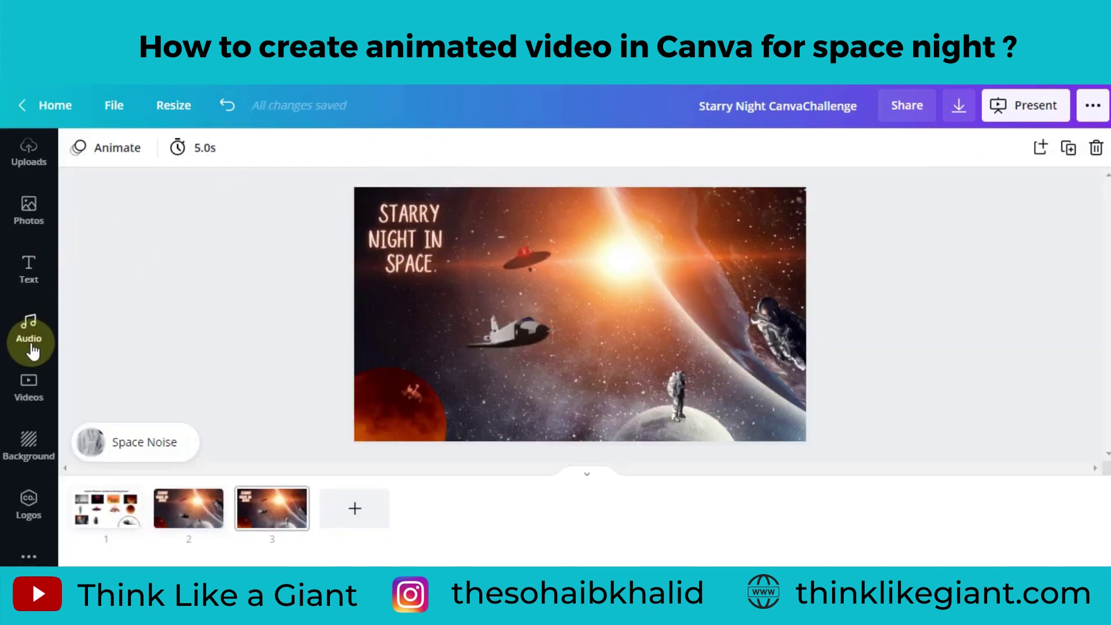
left_click(30, 339)
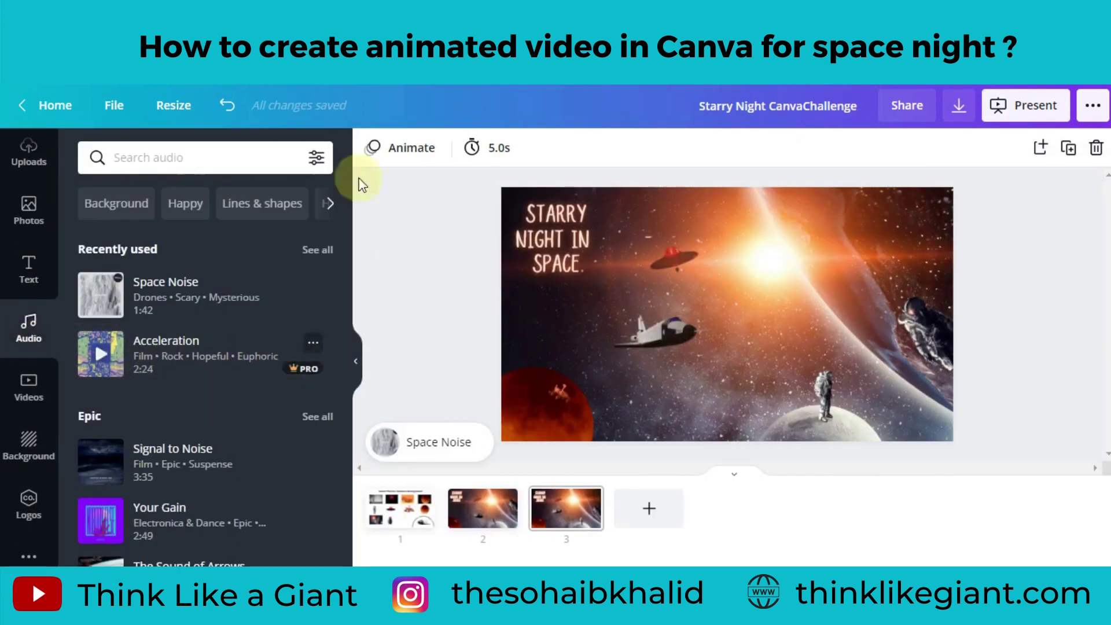
left_click(174, 162)
type("so")
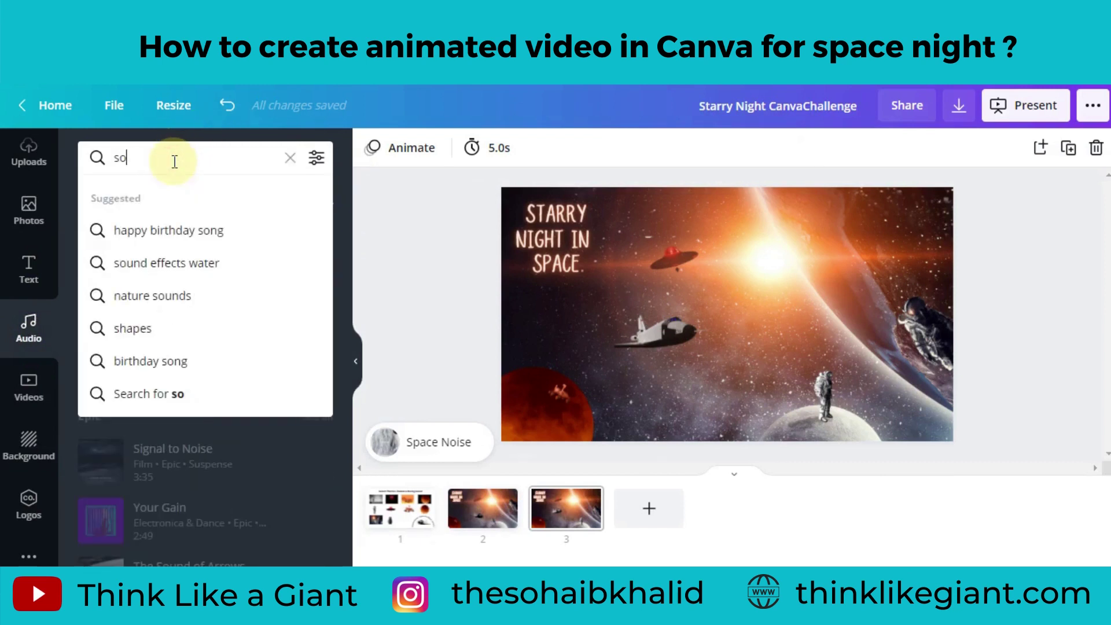
key("BackSpace")
type("pace")
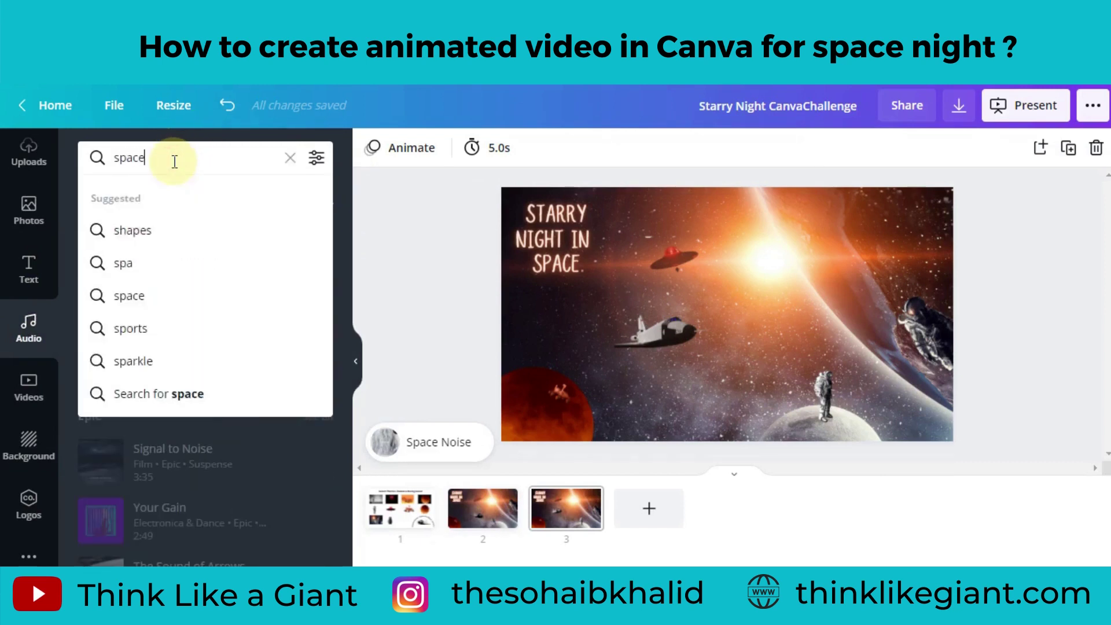
key("Return")
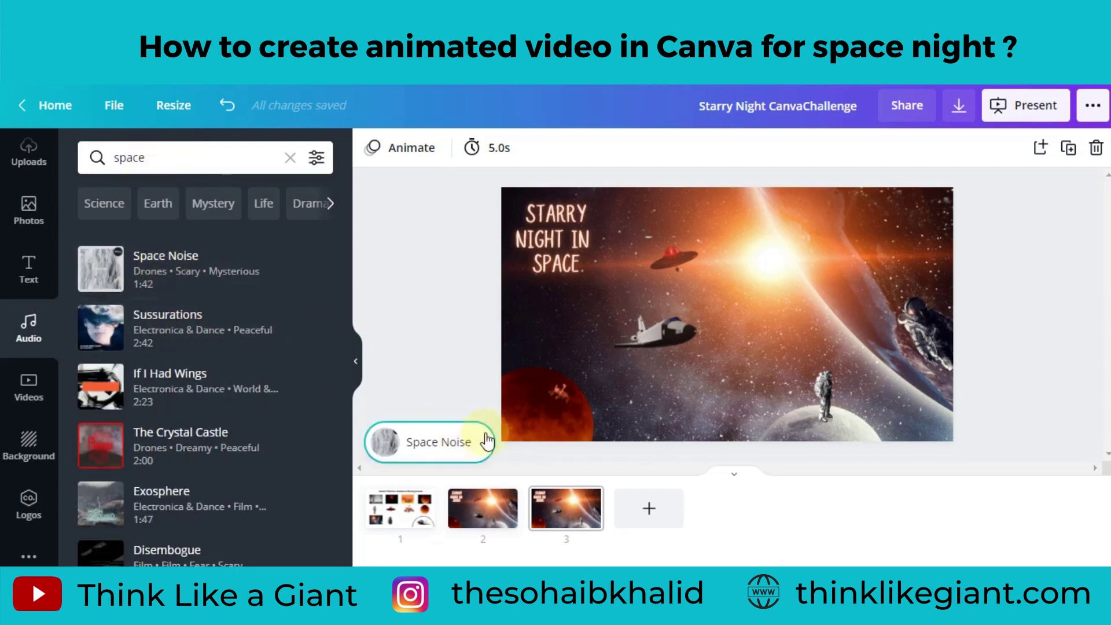
left_click(188, 275)
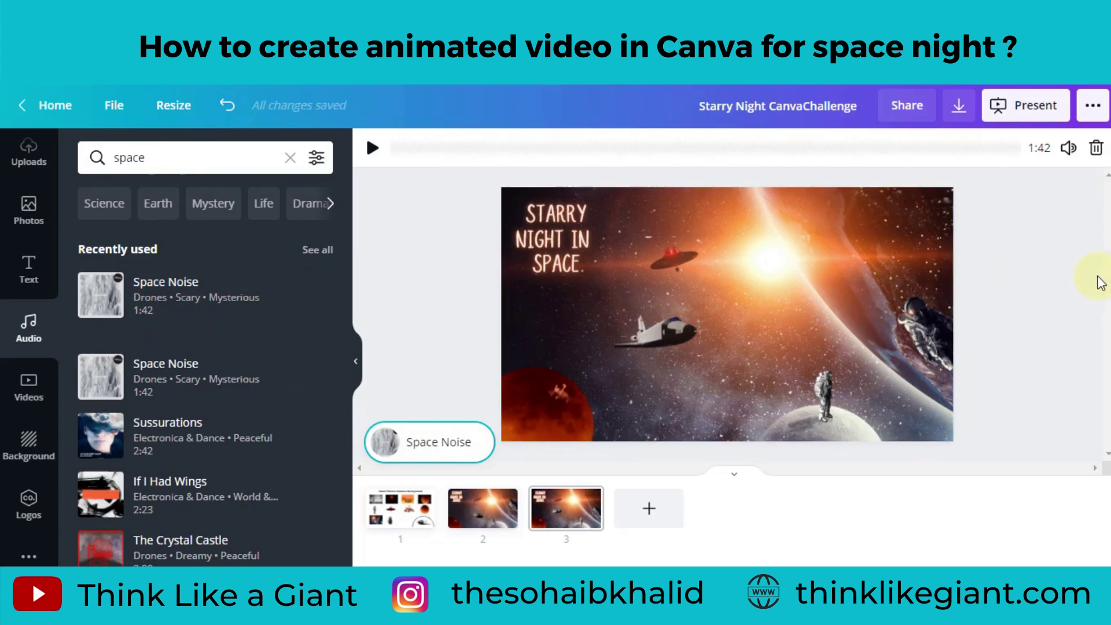
left_click(1029, 347)
left_click(355, 361)
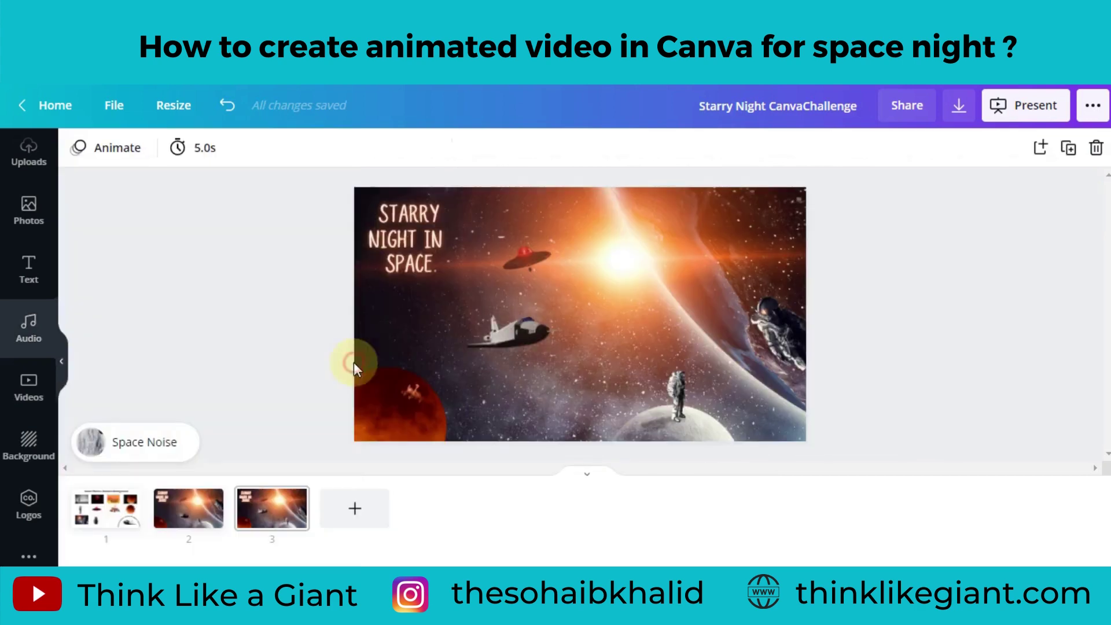
- Set up the download as an MP4 Video and deselect all pages in the page selection
left_click(959, 105)
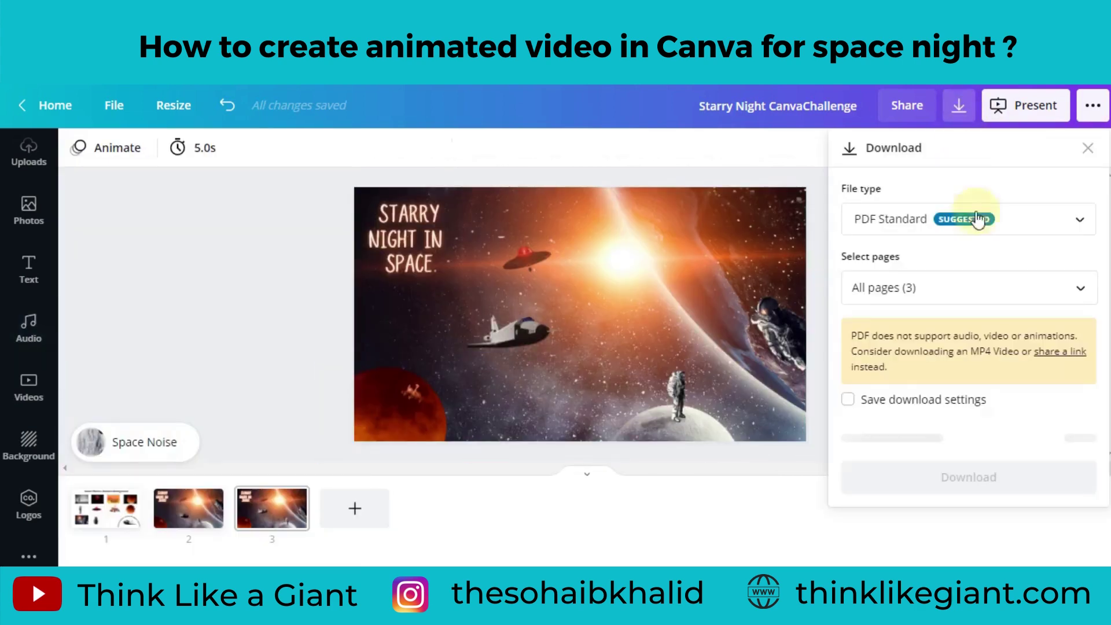
left_click(1074, 221)
left_click(930, 377)
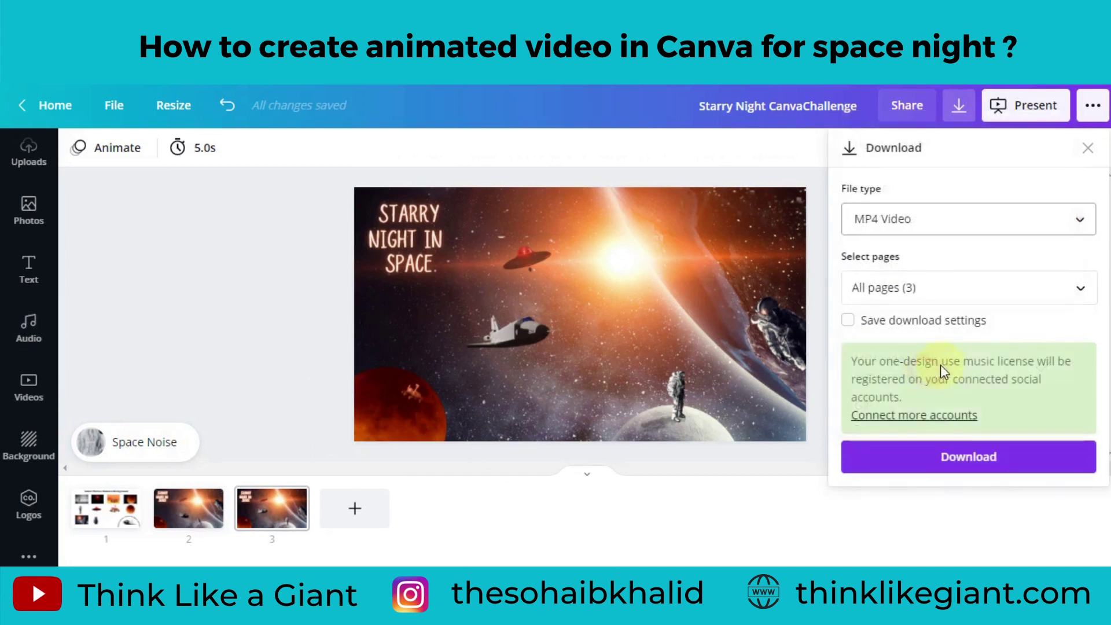
left_click(1080, 287)
left_click(1080, 335)
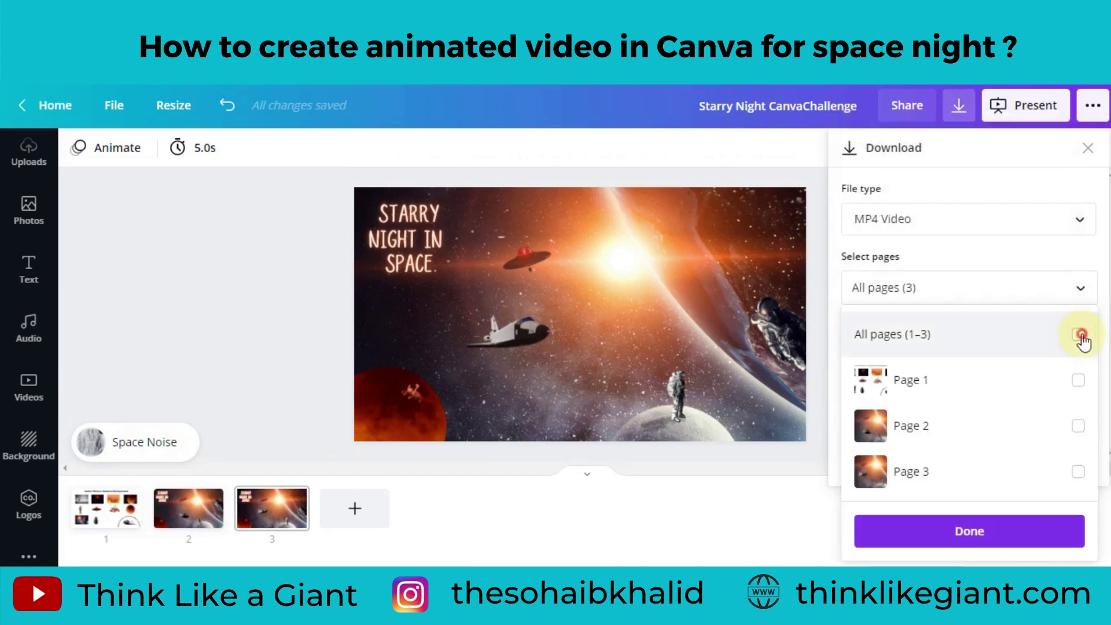